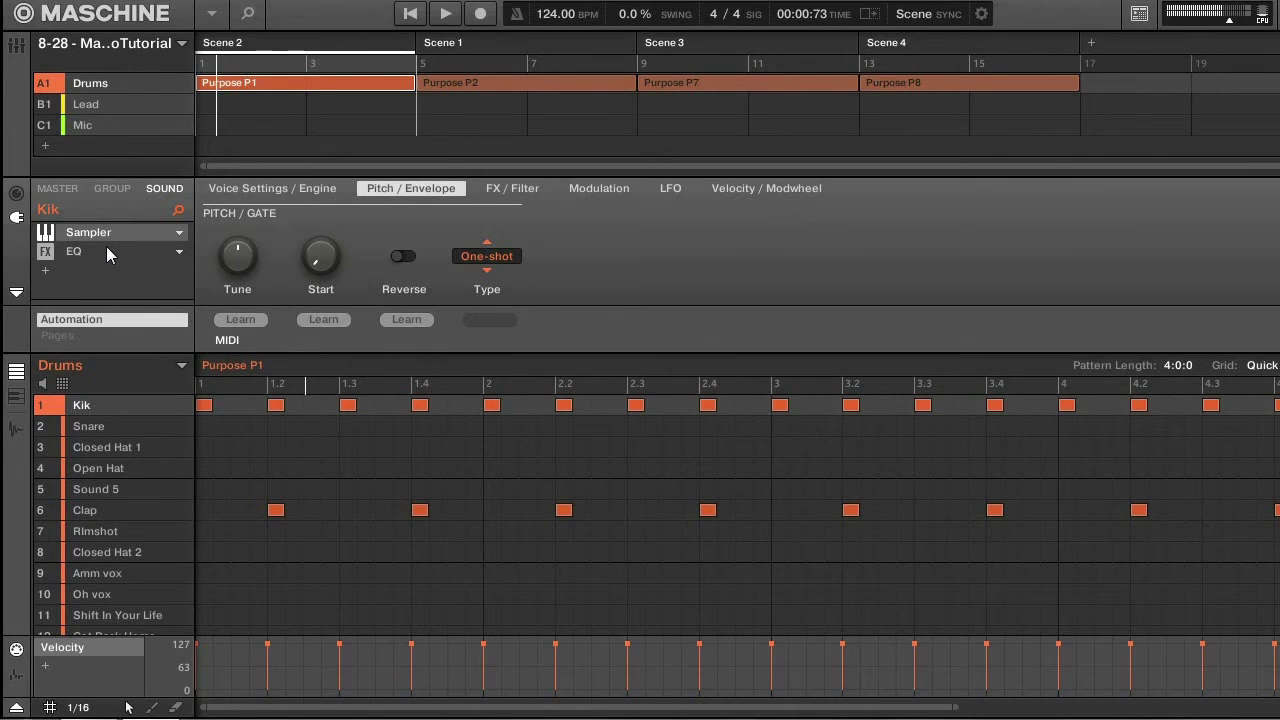
Glance at the Drums group and master effects, then return to the Kik sound
left_click(112, 192)
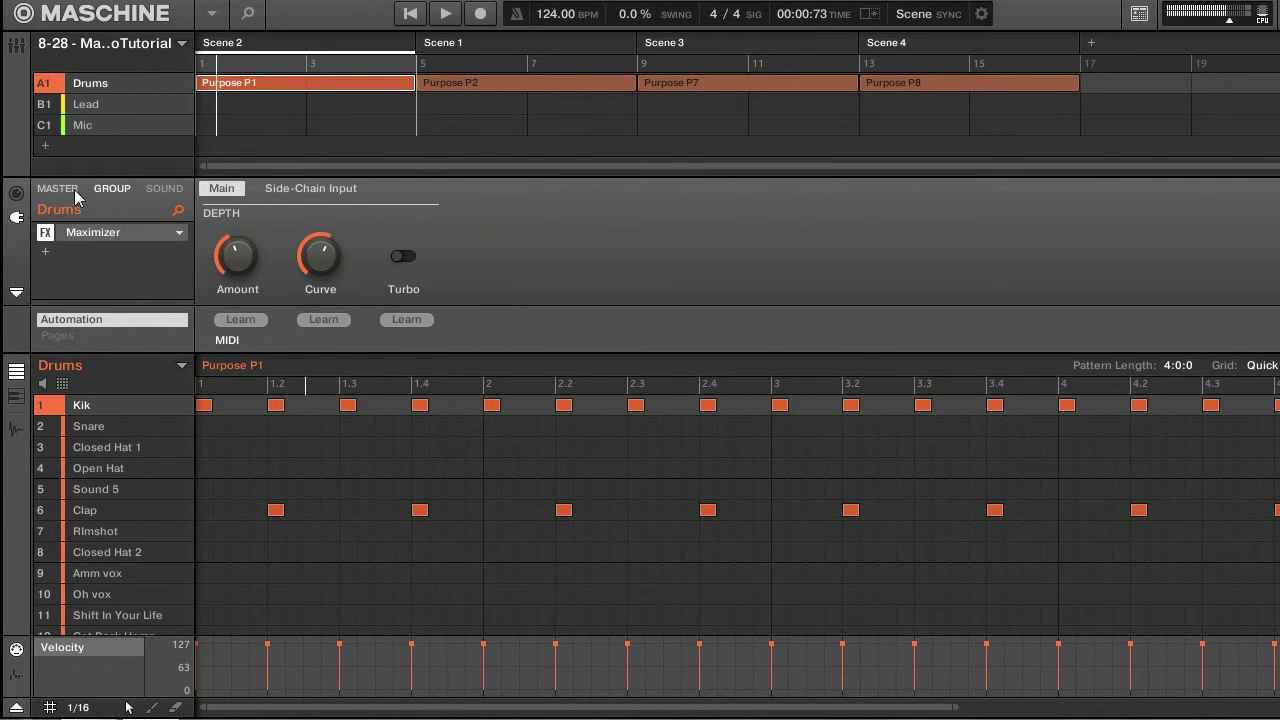
left_click(58, 190)
left_click(163, 190)
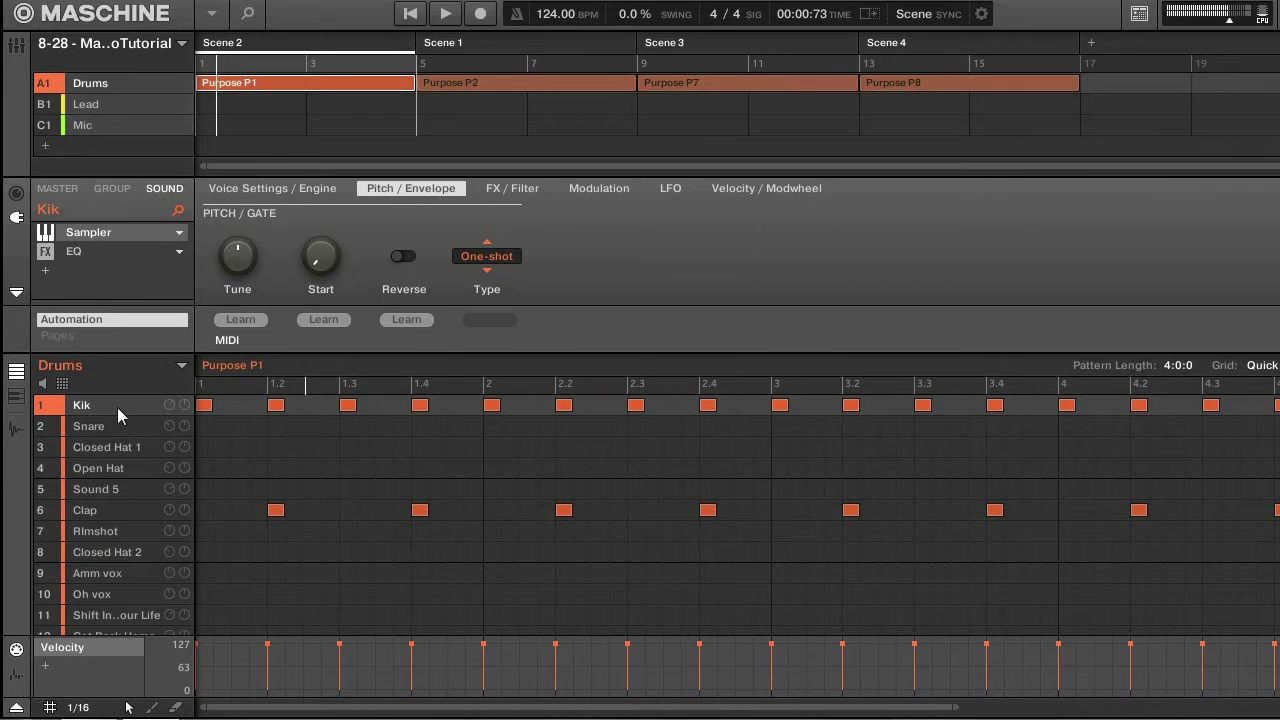
Browse the Kik Sampler's Voice/Engine, Pitch/Envelope and Velocity/Modwheel pages
left_click(272, 190)
left_click(400, 188)
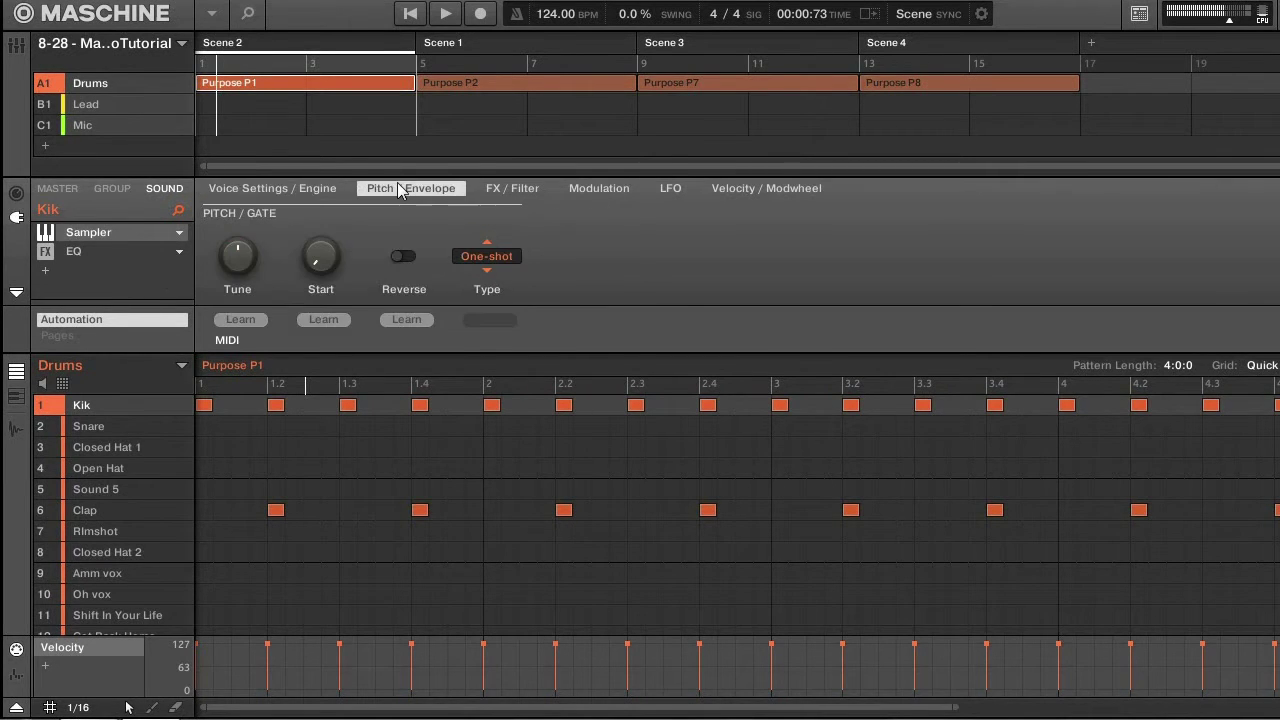
left_click(314, 194)
mouse_move(478, 264)
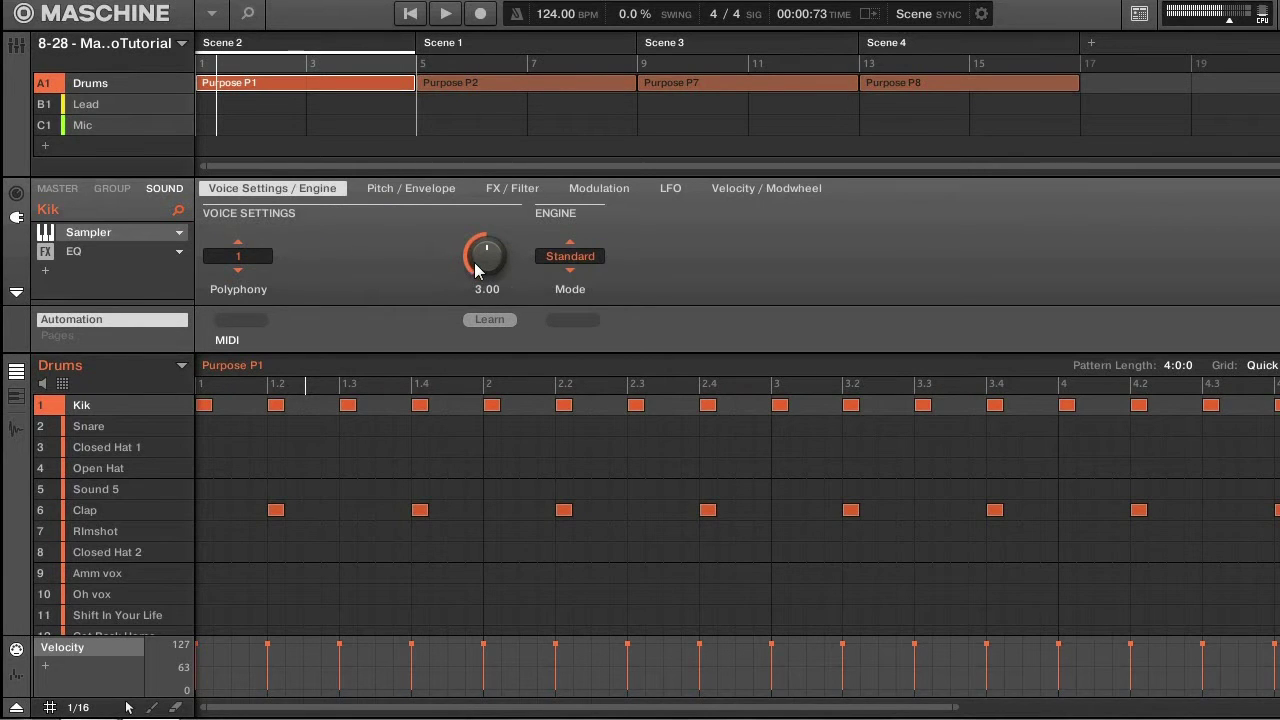
left_click(753, 191)
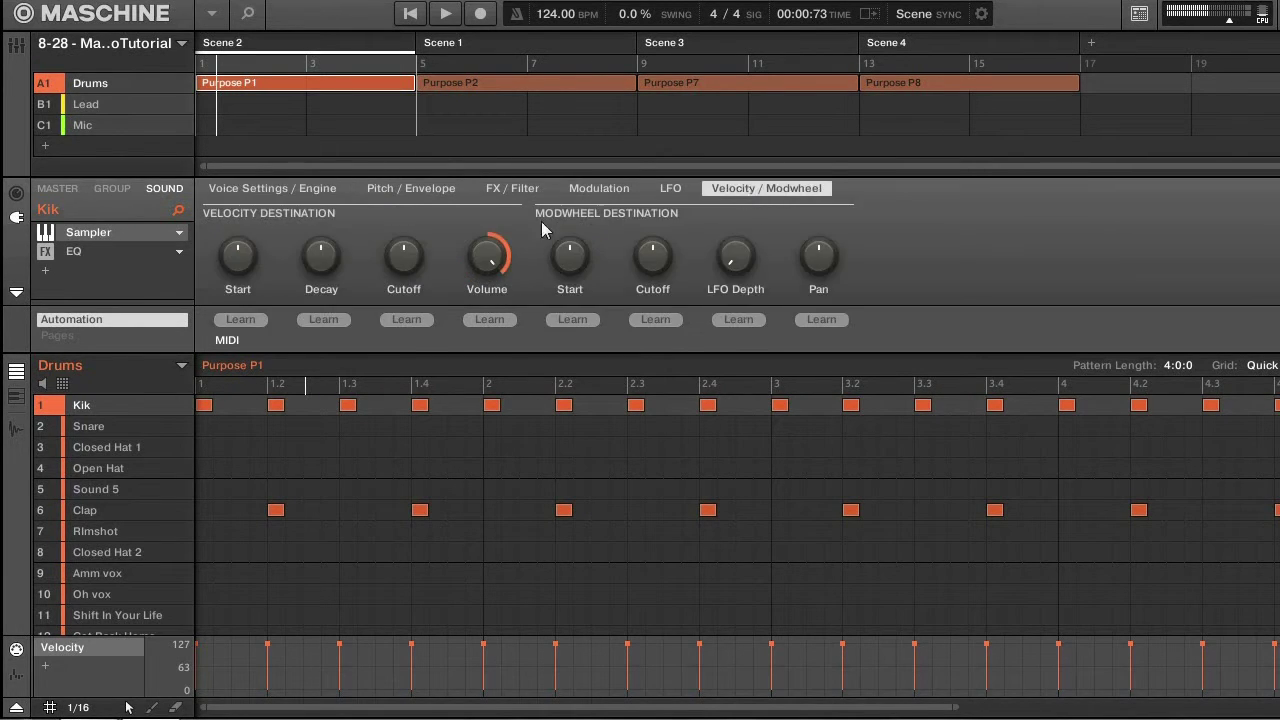
mouse_move(488, 272)
Step through Pitch/Envelope, FX/Filter and Modulation, ending on Velocity/Modwheel with velocity to Volume 100%
left_click(372, 190)
left_click(514, 190)
left_click(610, 192)
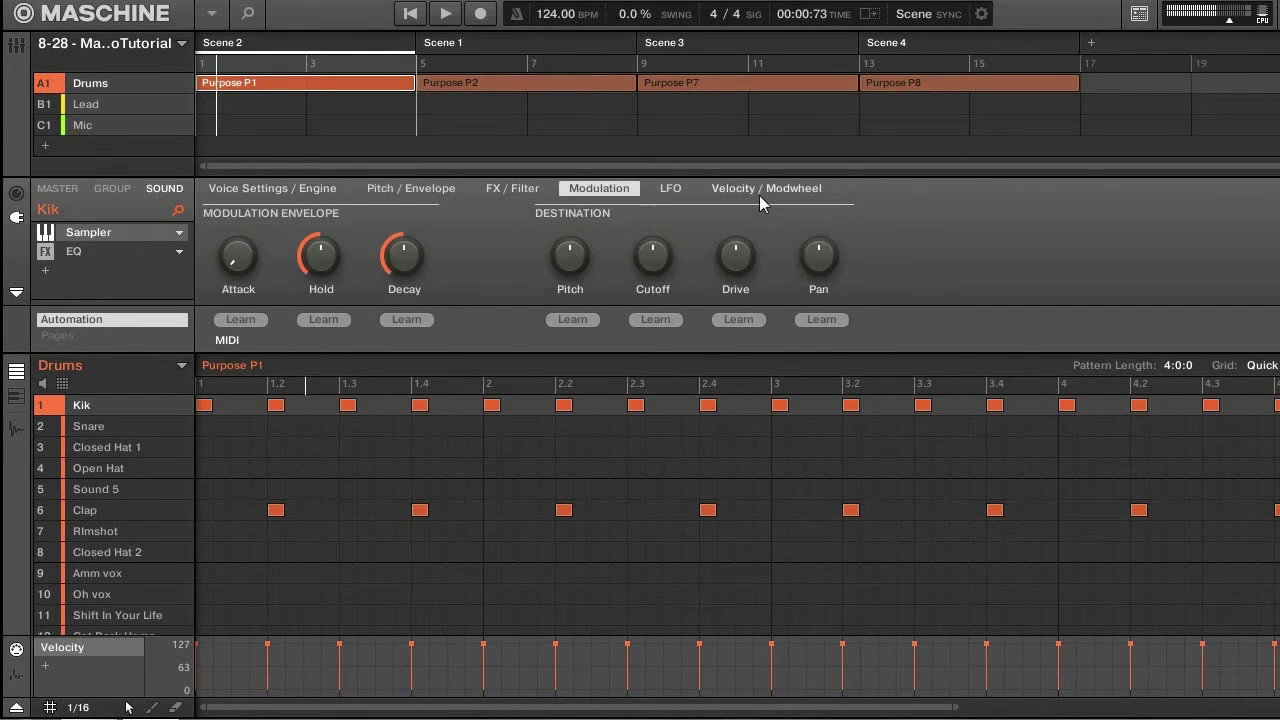
left_click(760, 192)
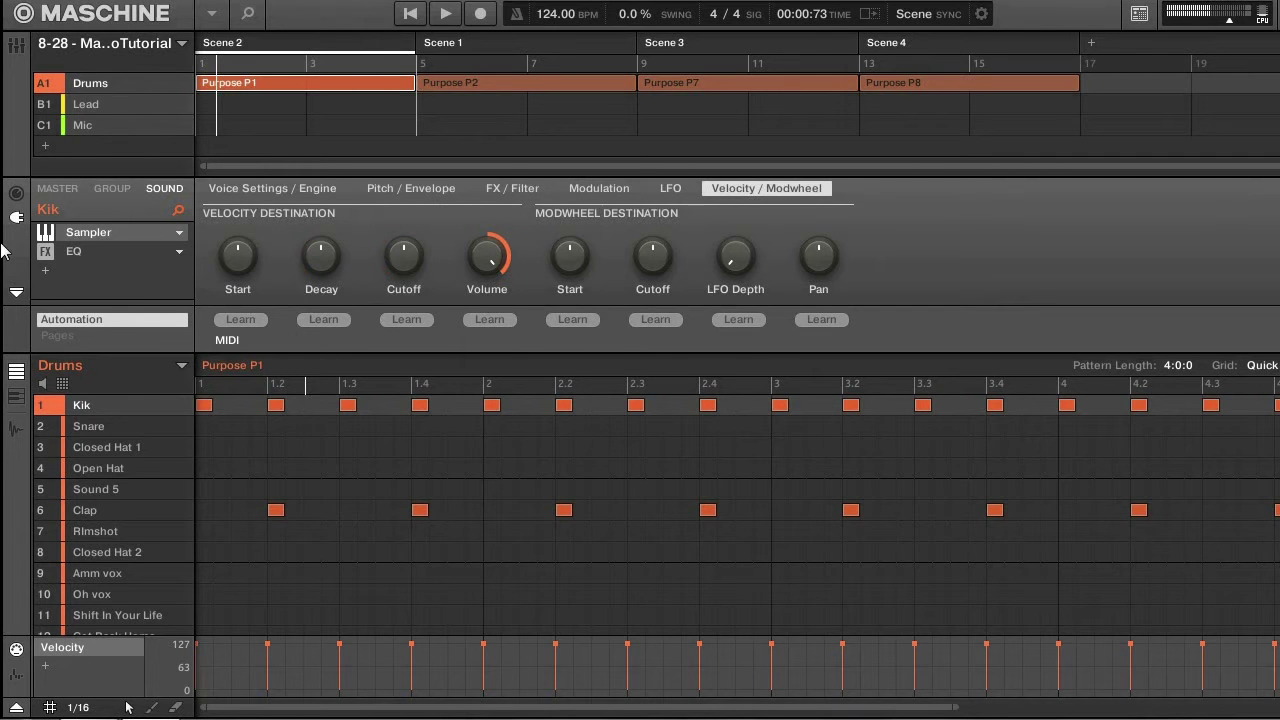
Review the Drums Maximizer and the Open Hat and Kik sounds, then show the master Guitar Rig 5 page
left_click(128, 190)
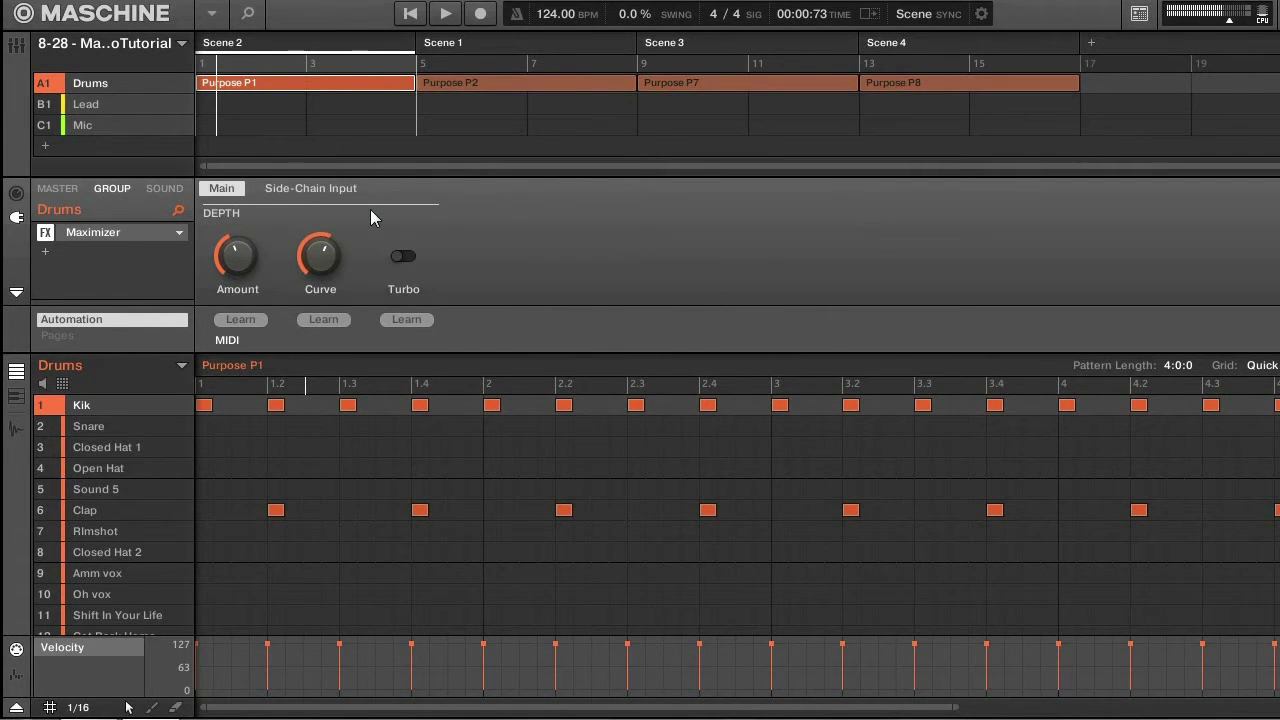
left_click(108, 471)
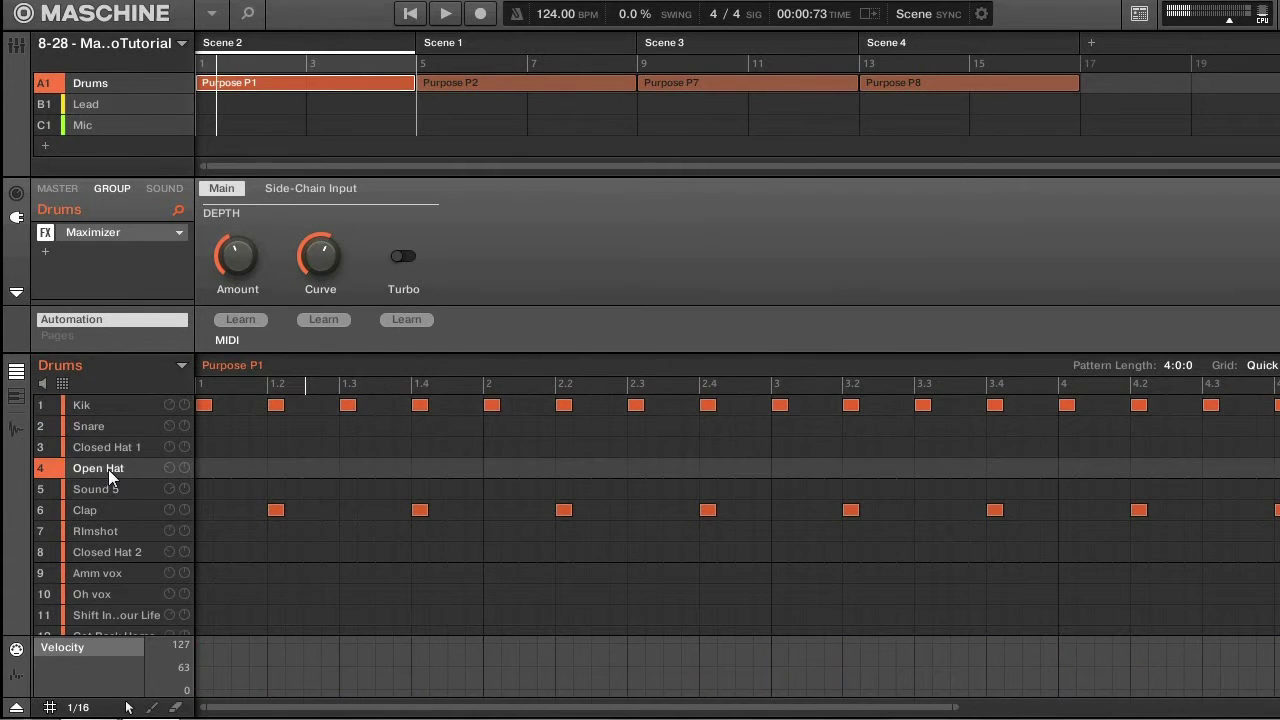
left_click(102, 407)
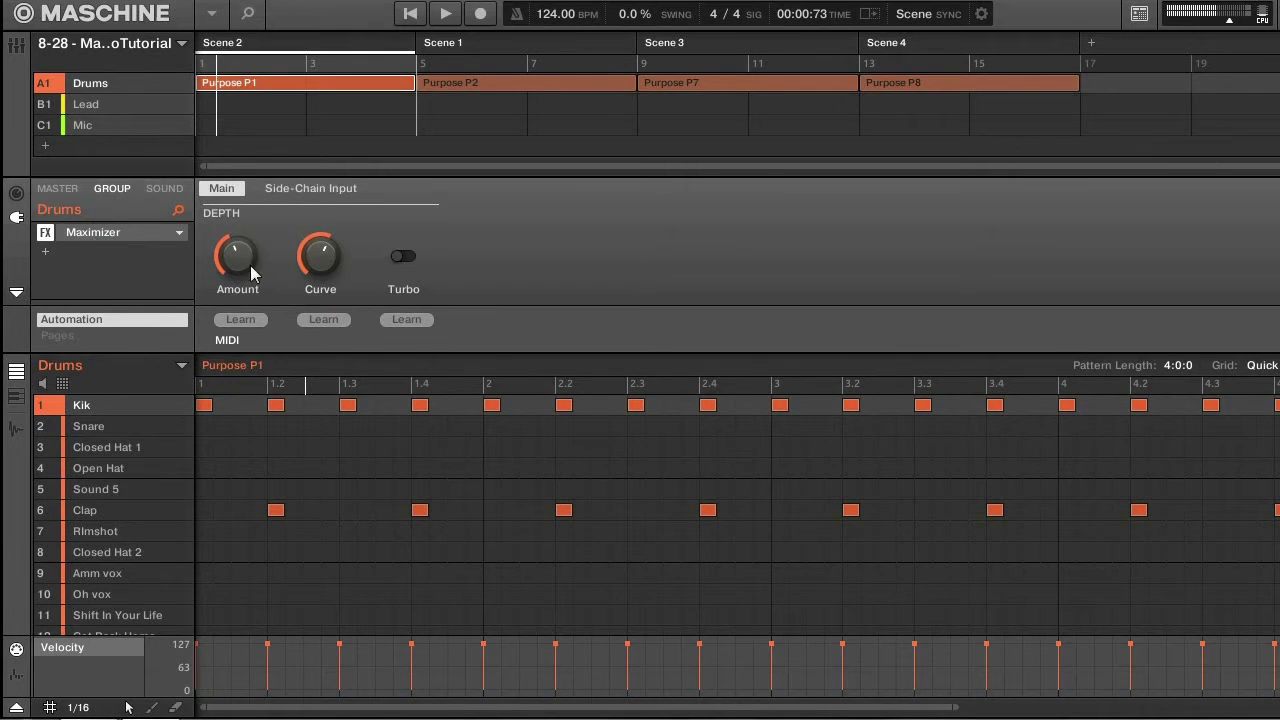
mouse_move(246, 272)
left_click(52, 193)
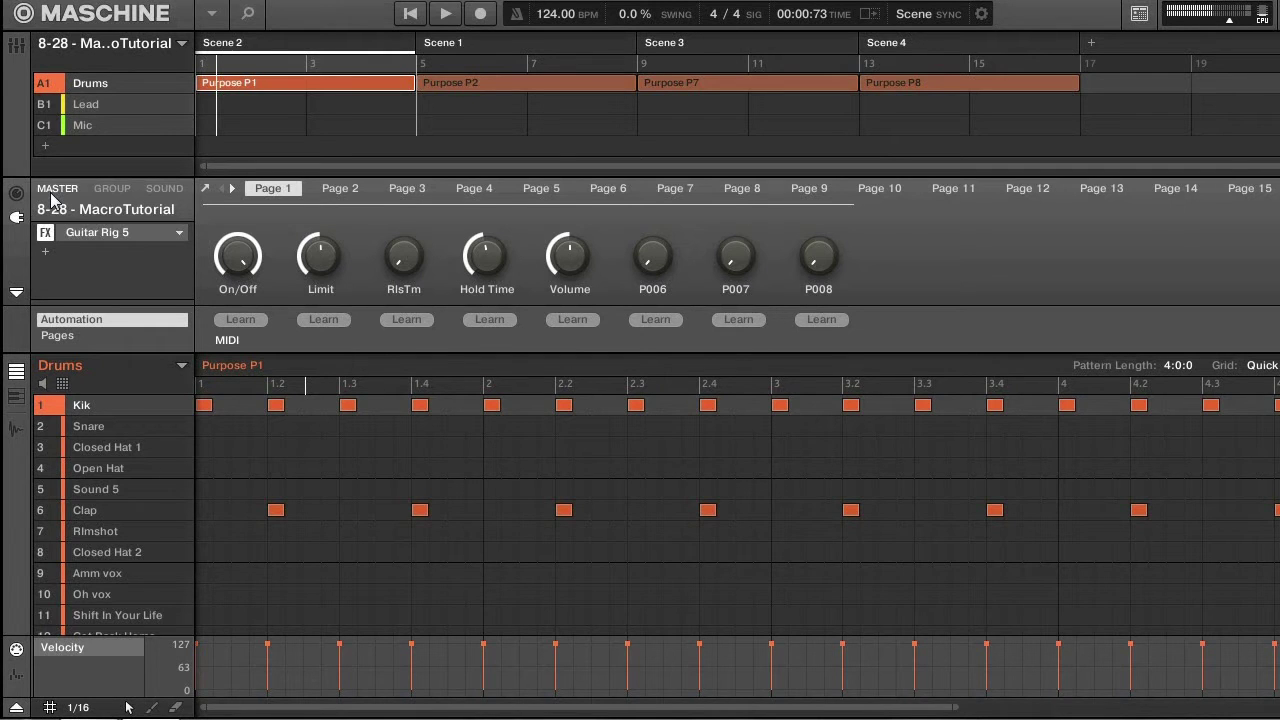
Switch to the Lead group, then back to the Drums group and its Purpose P1 pattern
left_click(119, 108)
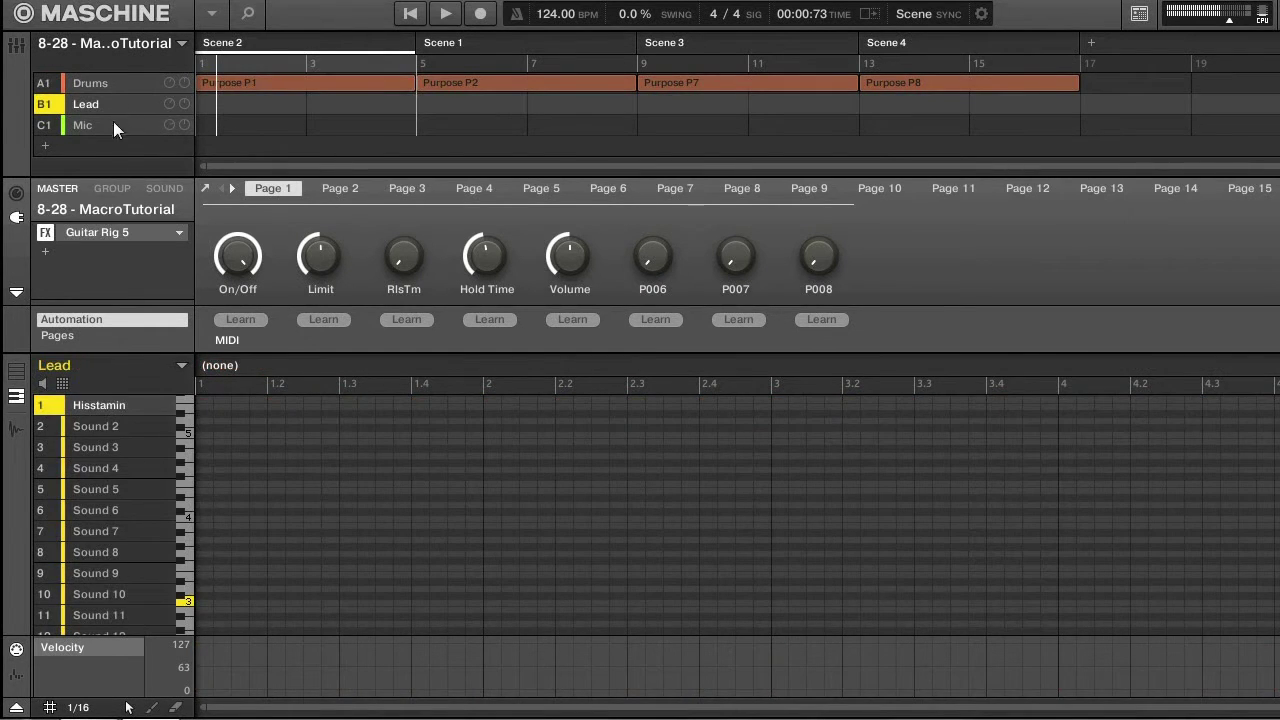
left_click(106, 85)
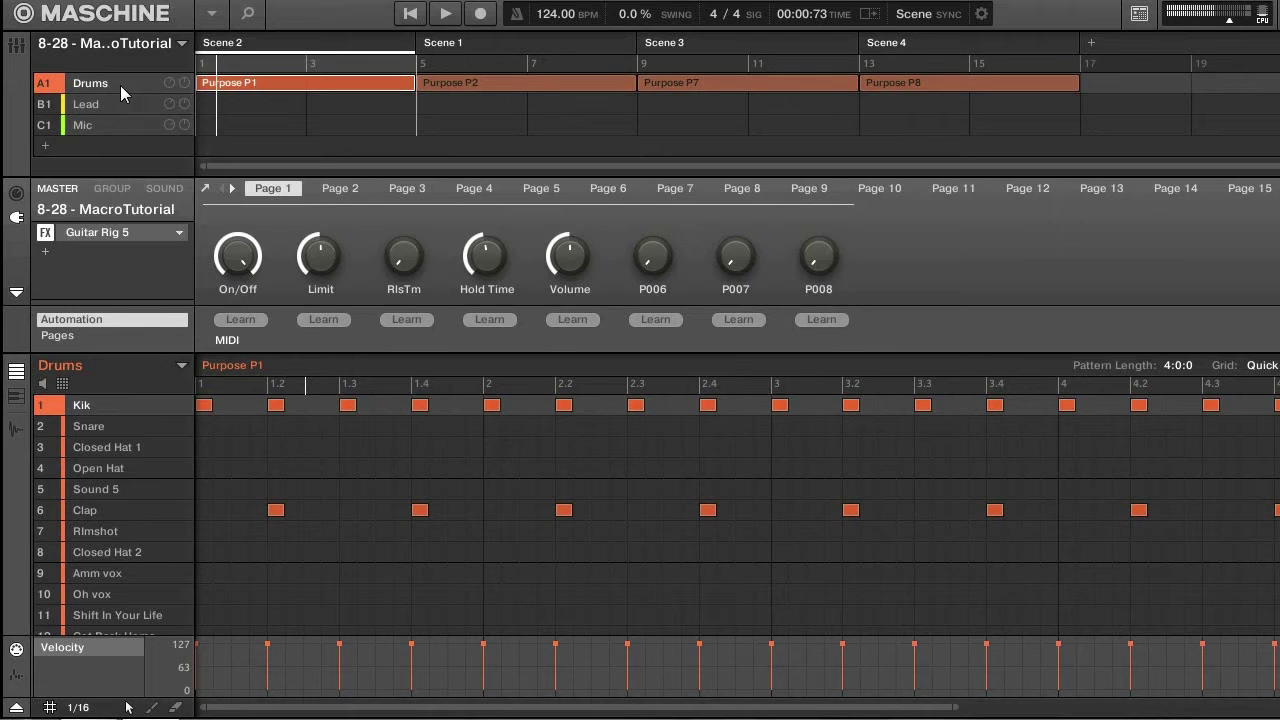
Load a Q1 Stereo EQ from External into the empty slot after the Drums Maximizer
left_click(116, 189)
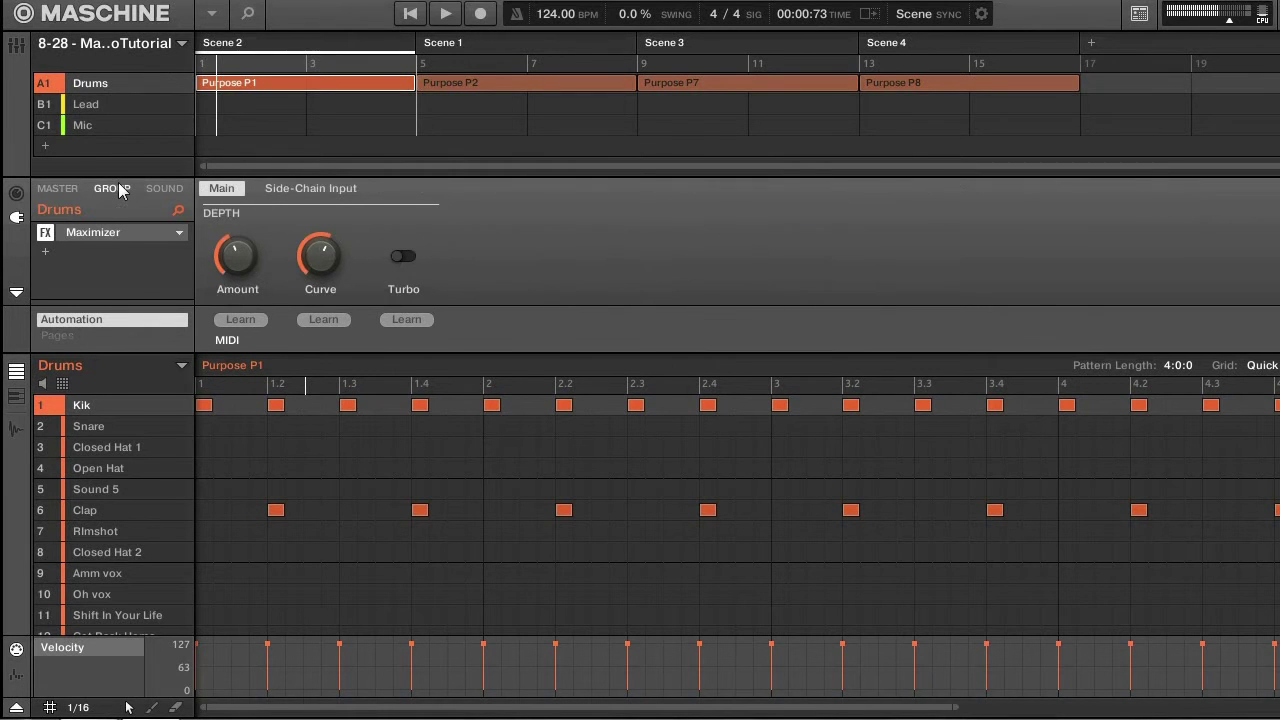
left_click(42, 251)
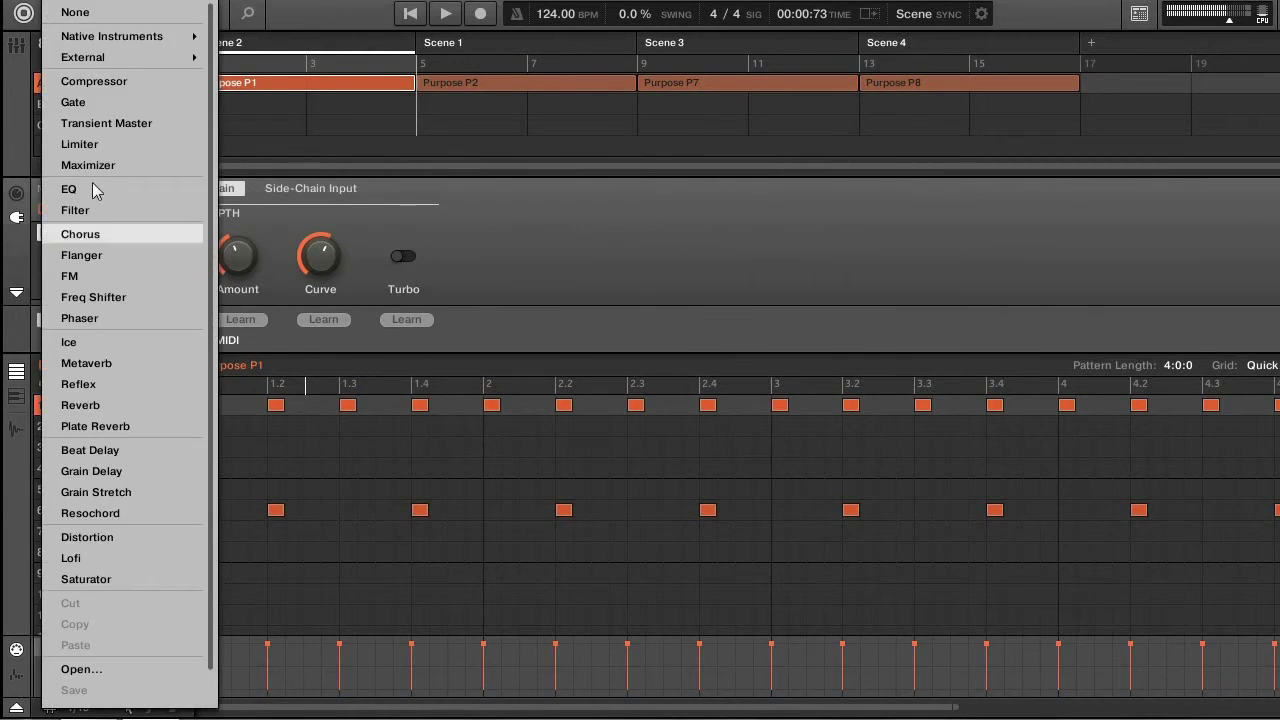
mouse_move(190, 58)
scroll(323, 372, "down", 5)
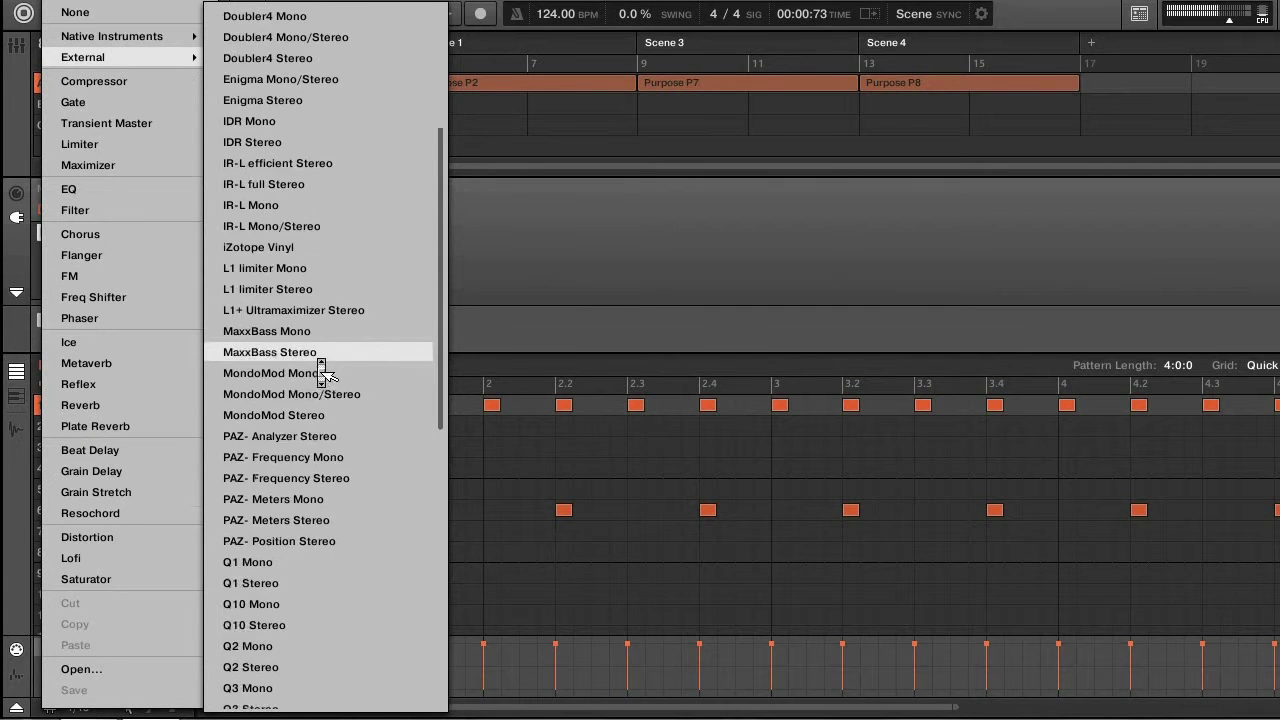
scroll(322, 372, "down", 5)
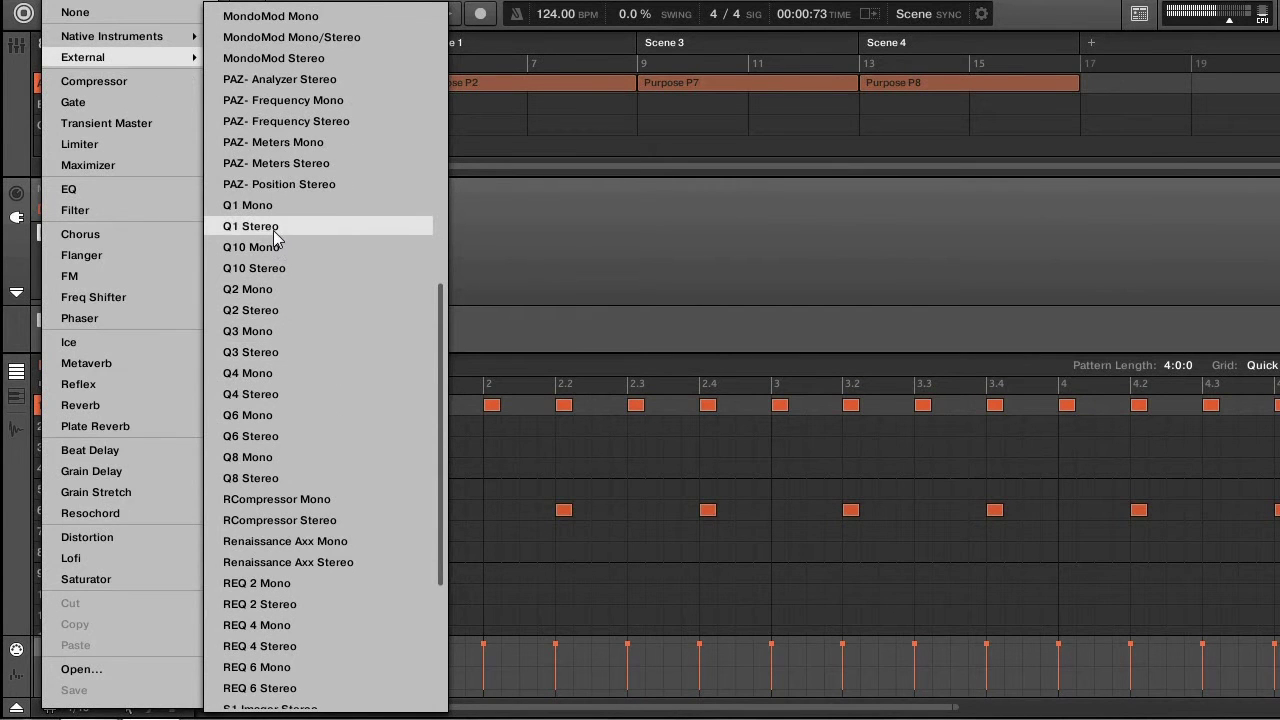
left_click(282, 268)
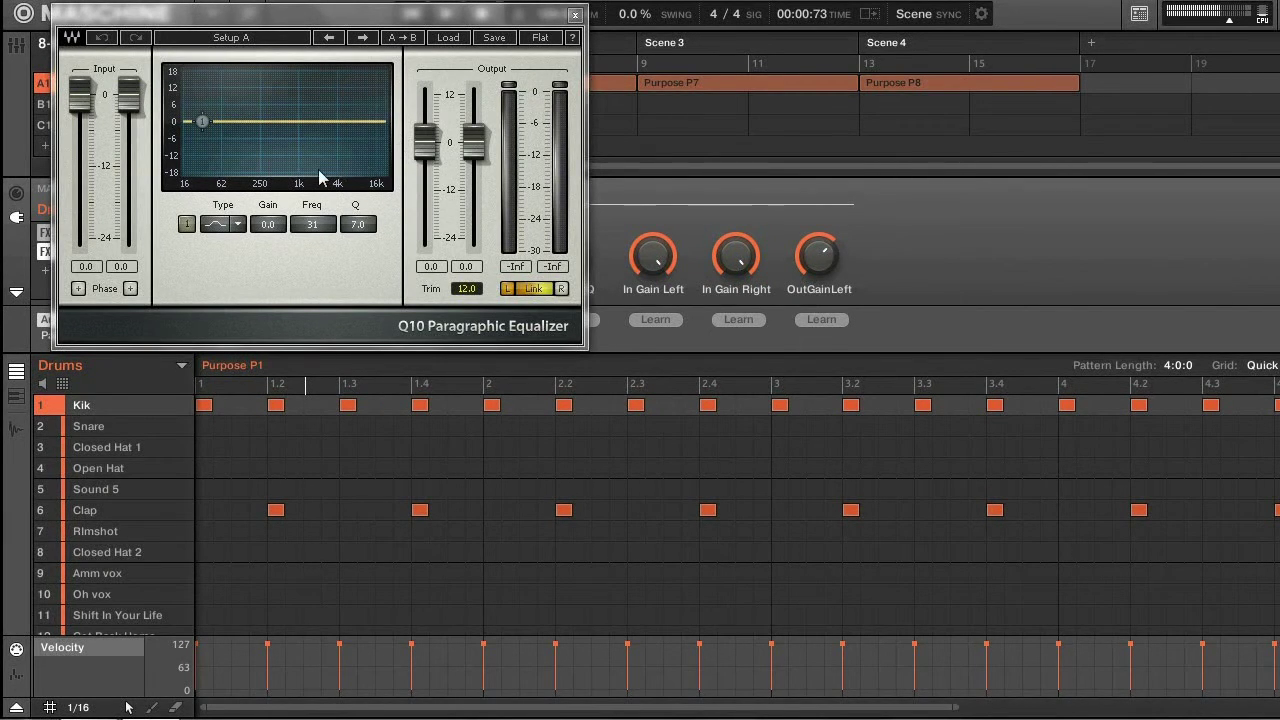
Enable Q1 band 1 as a Hi Pass filter at frequency 128 and close the plugin window
left_click(187, 224)
left_click_drag(202, 121, 520, 3)
left_click(237, 224)
left_click(290, 333)
left_click(575, 15)
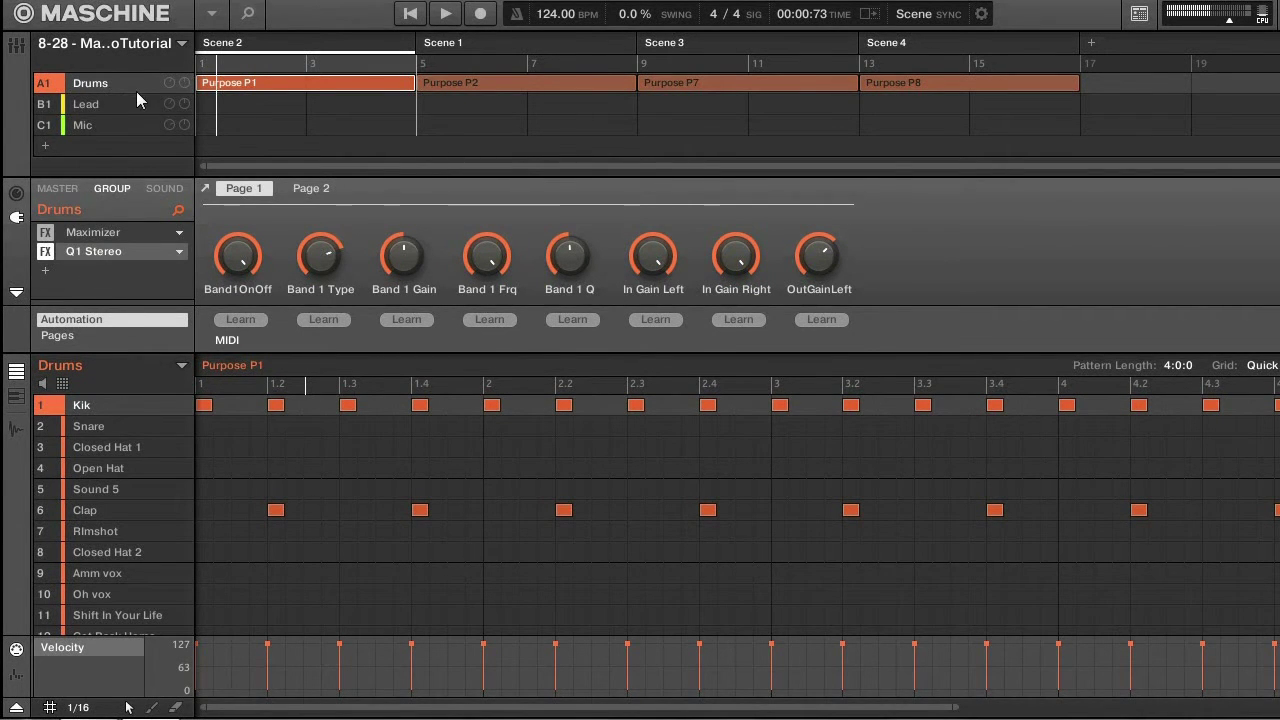
Load Guitar Rig 5 into the Drums group's third effect slot
left_click(50, 273)
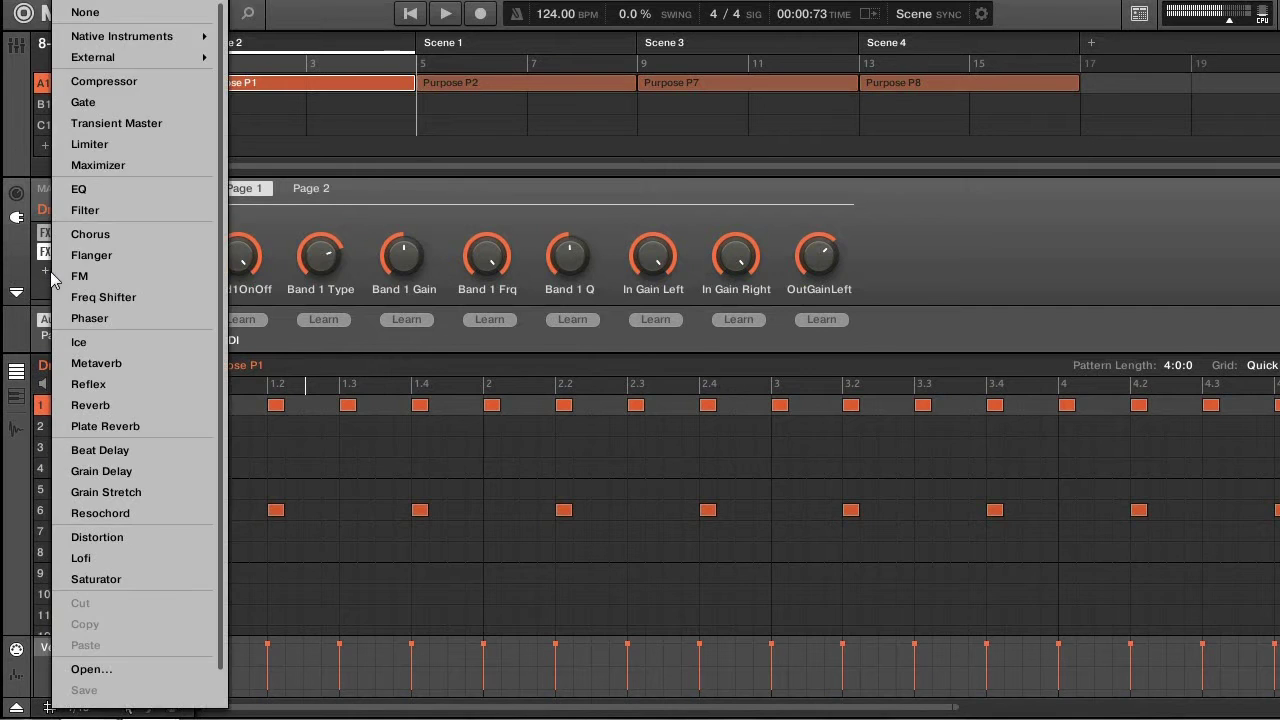
mouse_move(182, 37)
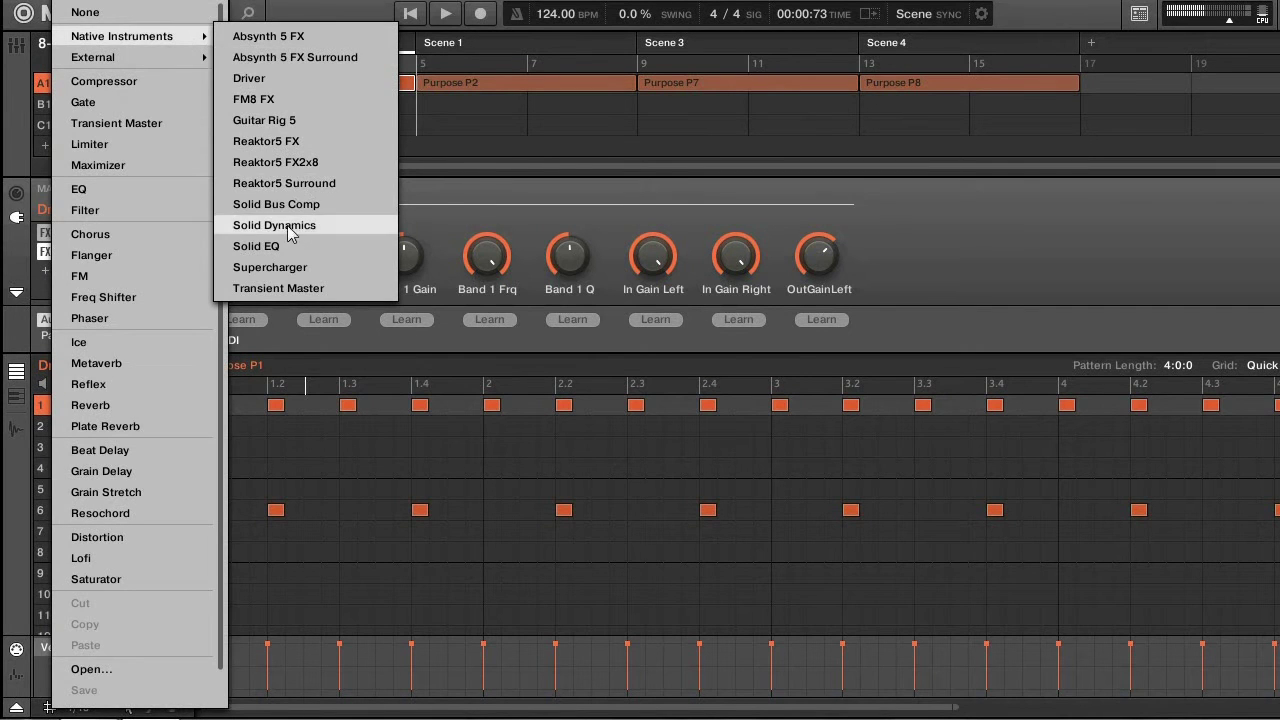
left_click(278, 120)
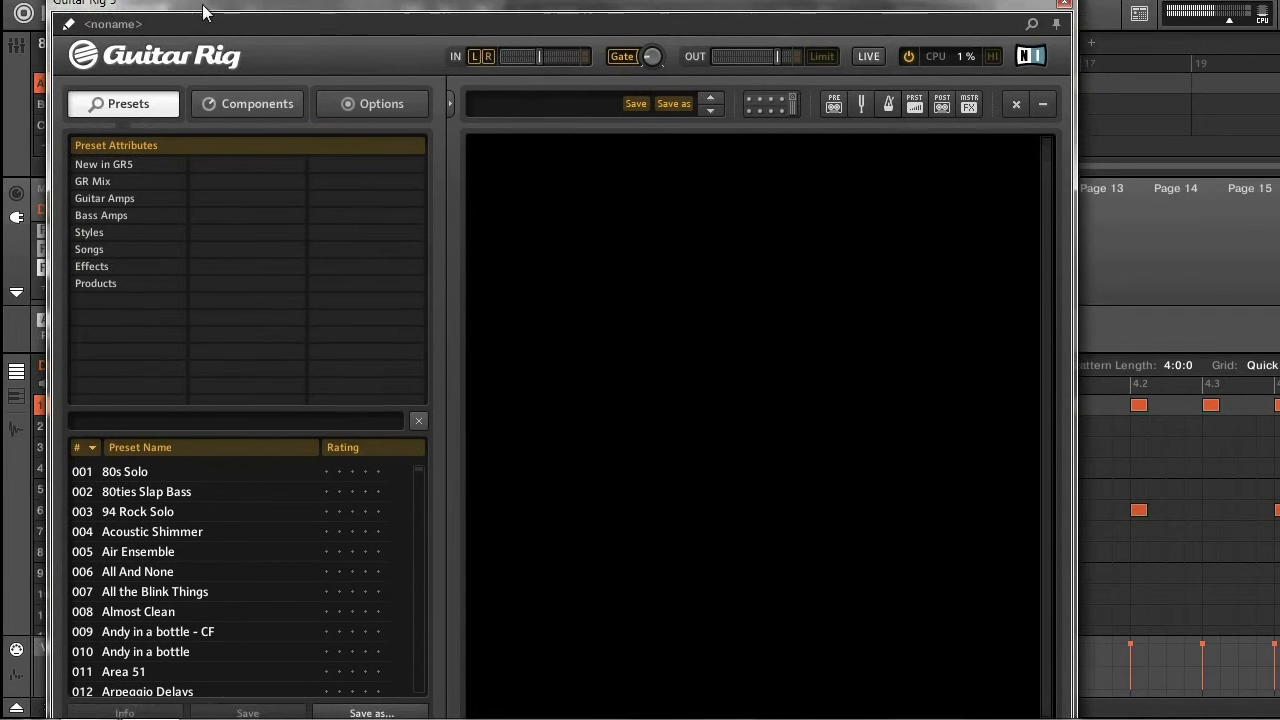
Add a Beatmasher from Special FX to the rack, set dry/wet to maximum, and close Guitar Rig
left_click(255, 100)
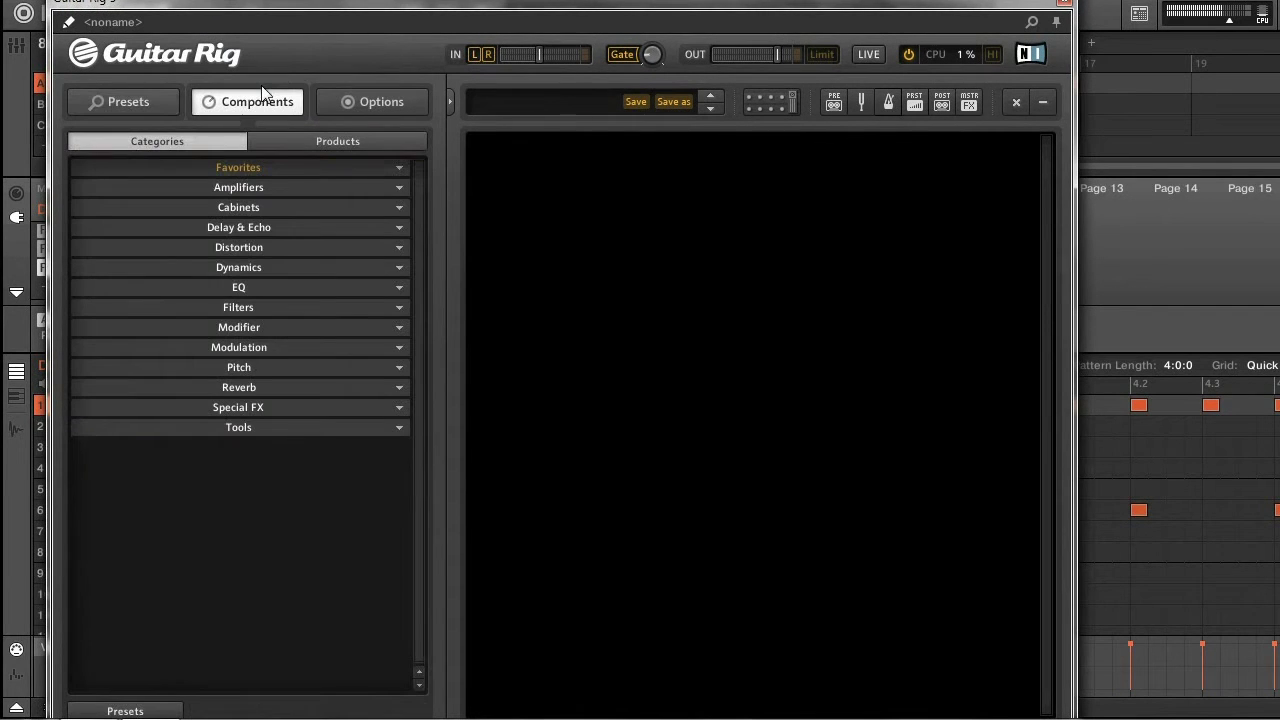
left_click(267, 267)
left_click(267, 267)
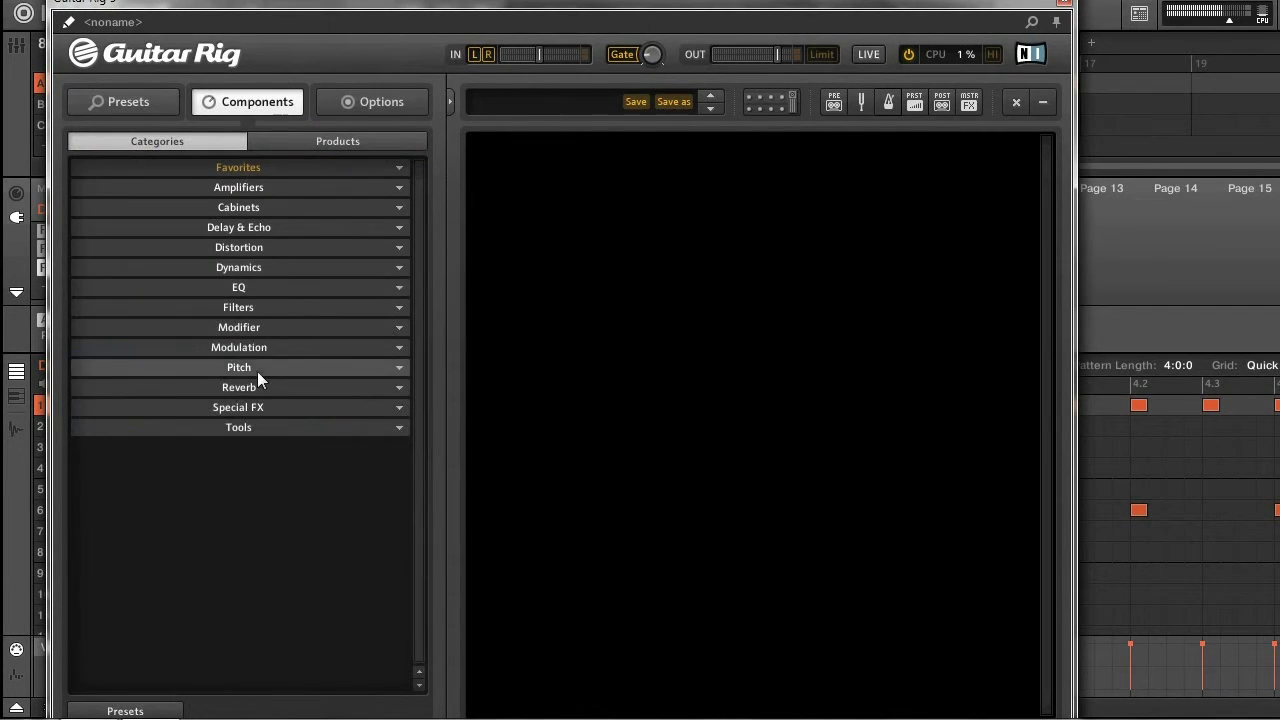
left_click(229, 426)
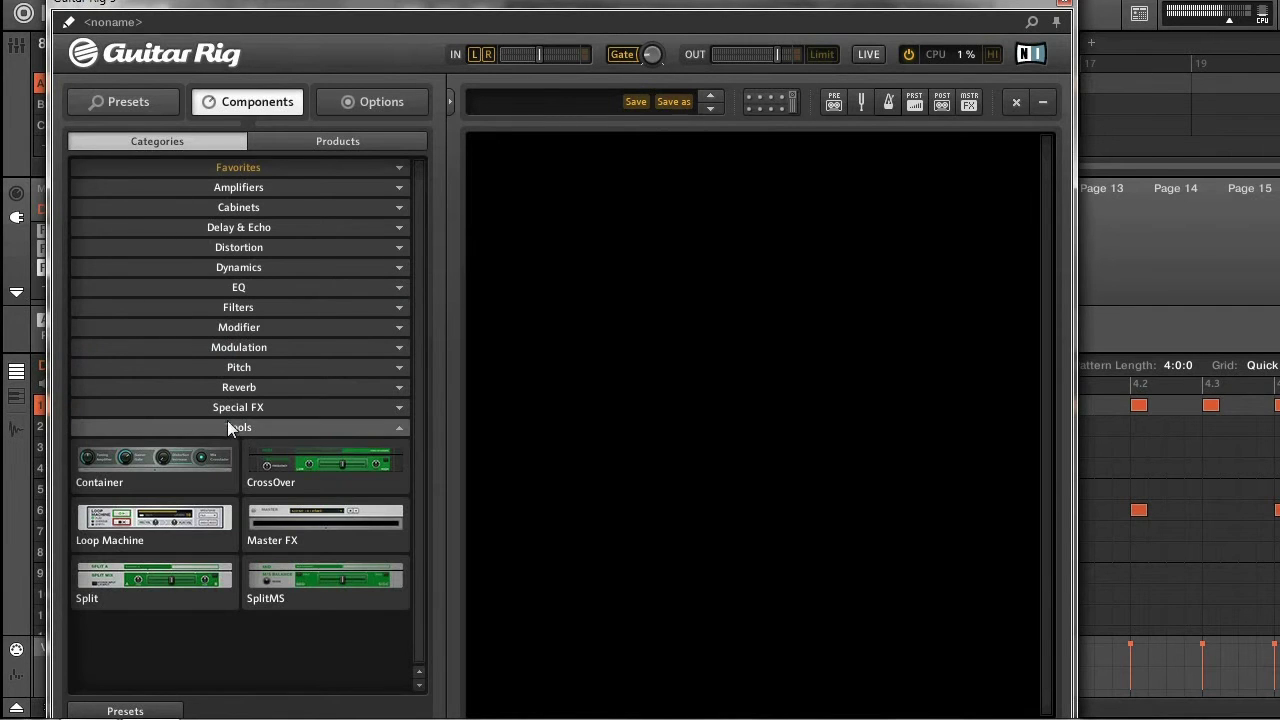
left_click(226, 410)
left_click_drag(305, 450, 763, 330)
left_click_drag(713, 175, 694, 98)
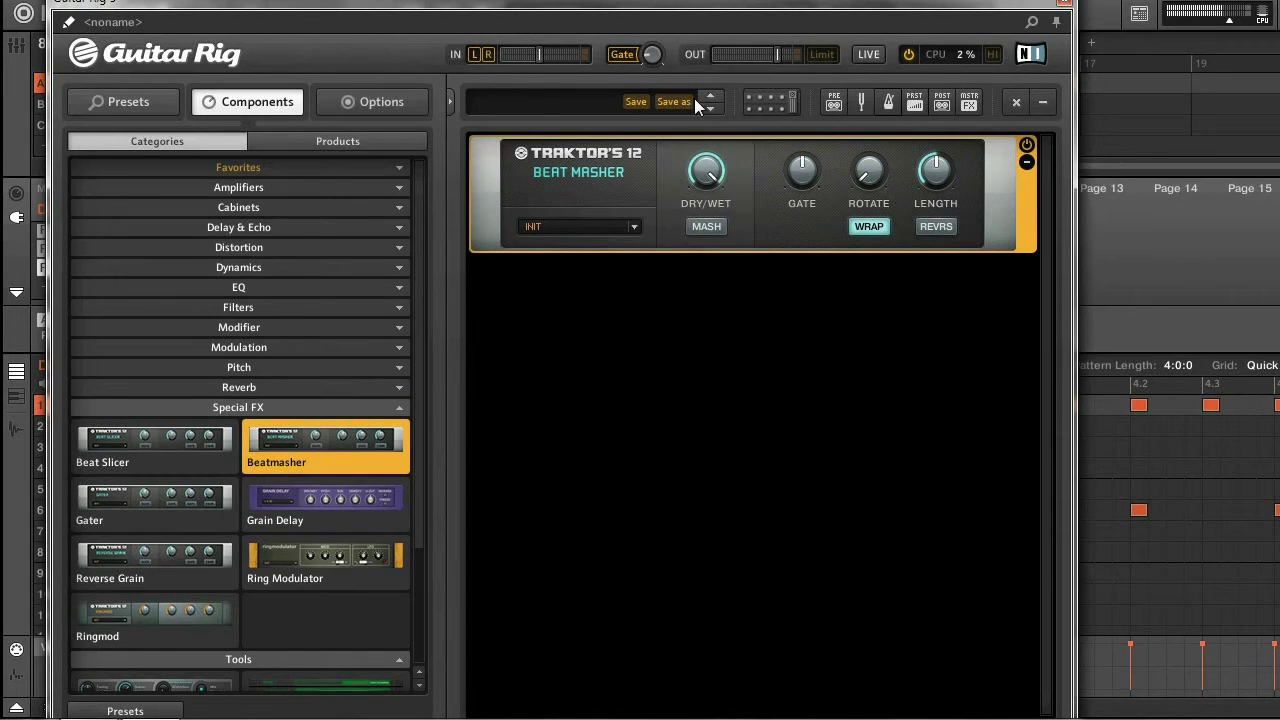
left_click(1064, 8)
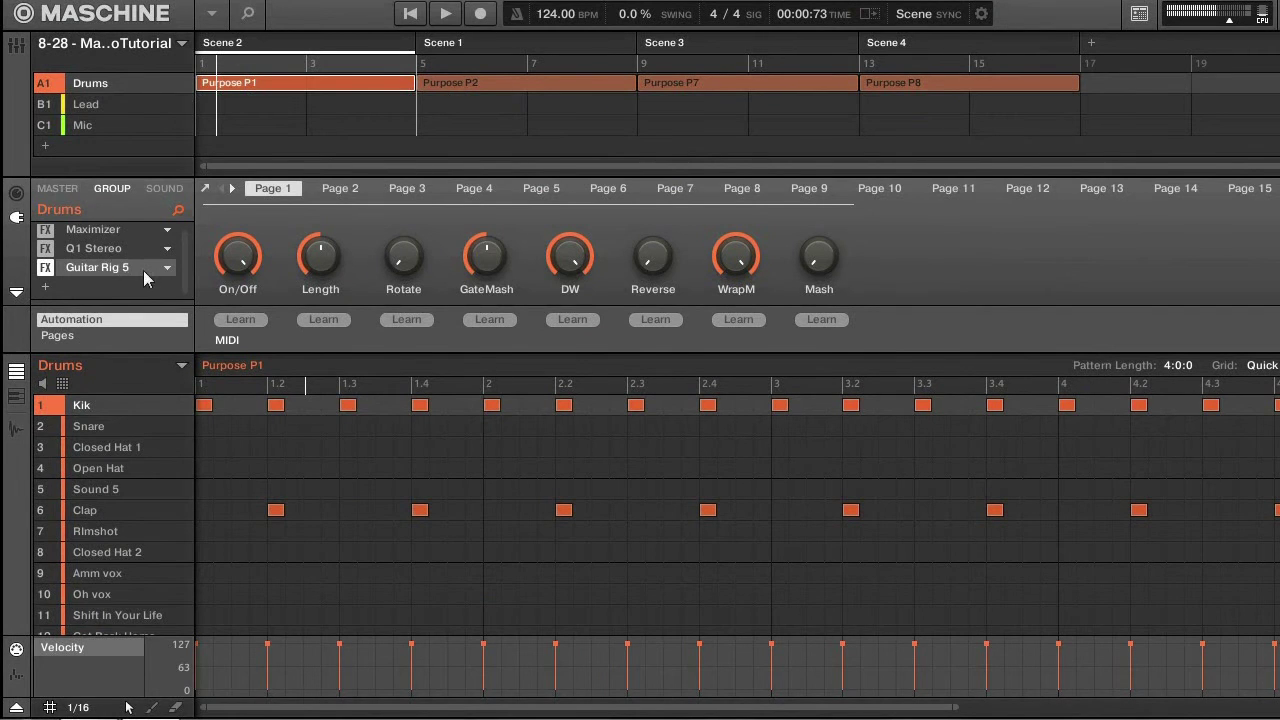
Check the Lead group's Hisstamin sound controls, then switch back to the Drums group
left_click(98, 107)
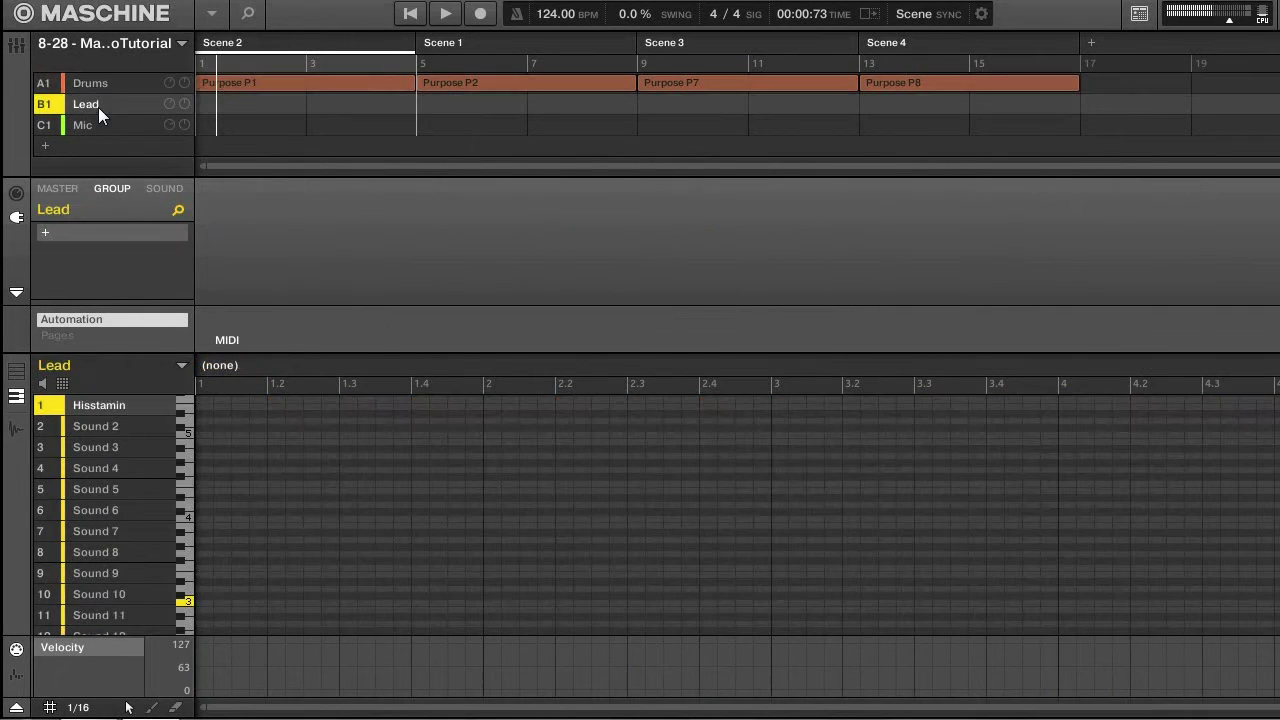
left_click(166, 190)
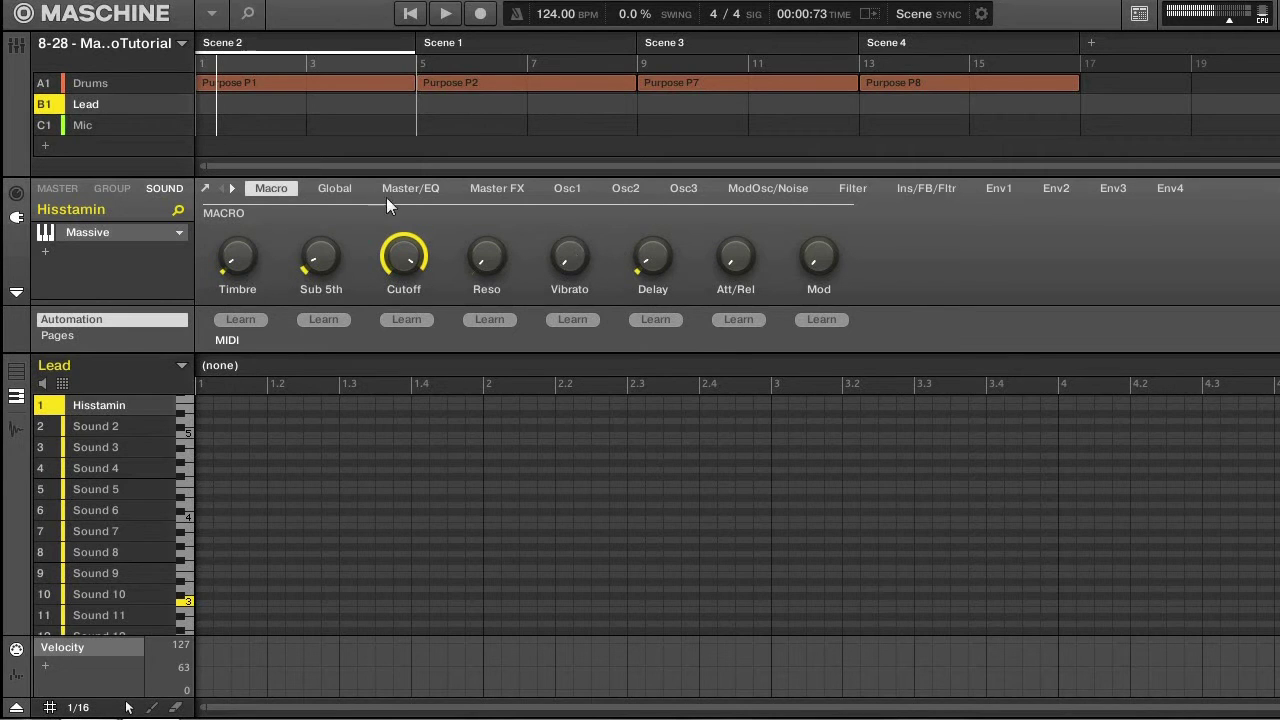
left_click(118, 86)
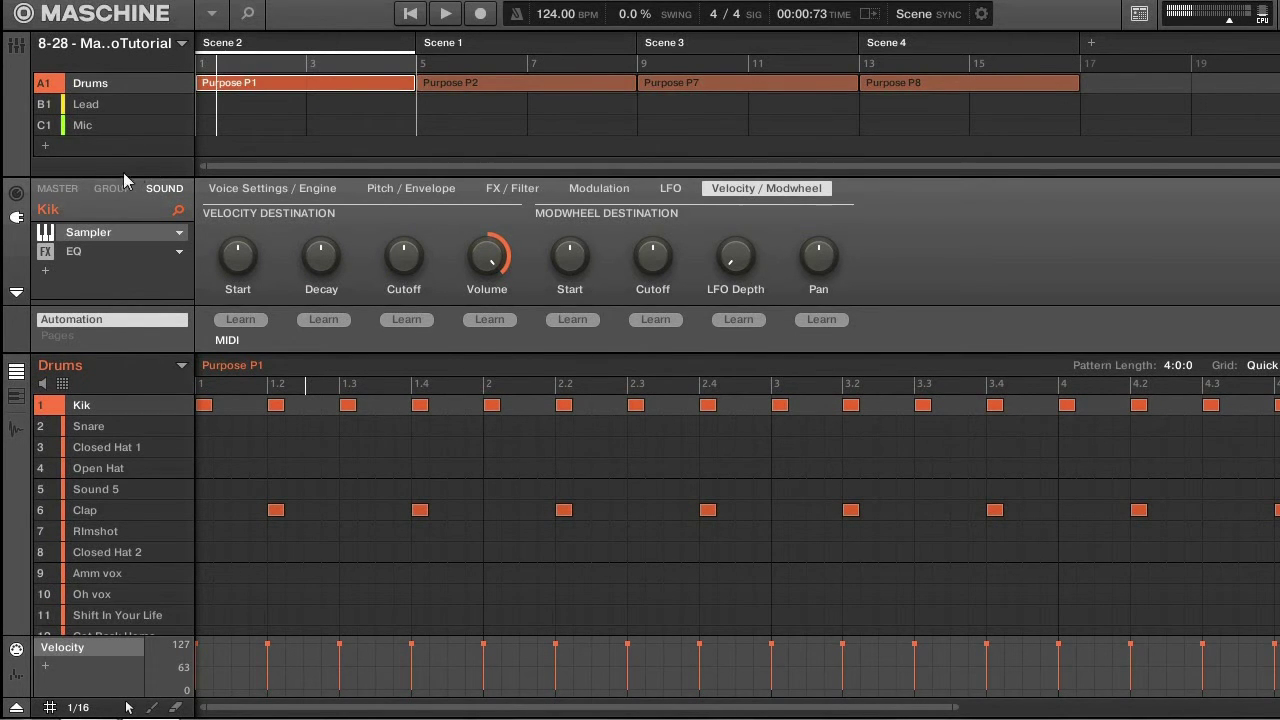
Open the master channel properties and go to the Macro page
left_click(62, 192)
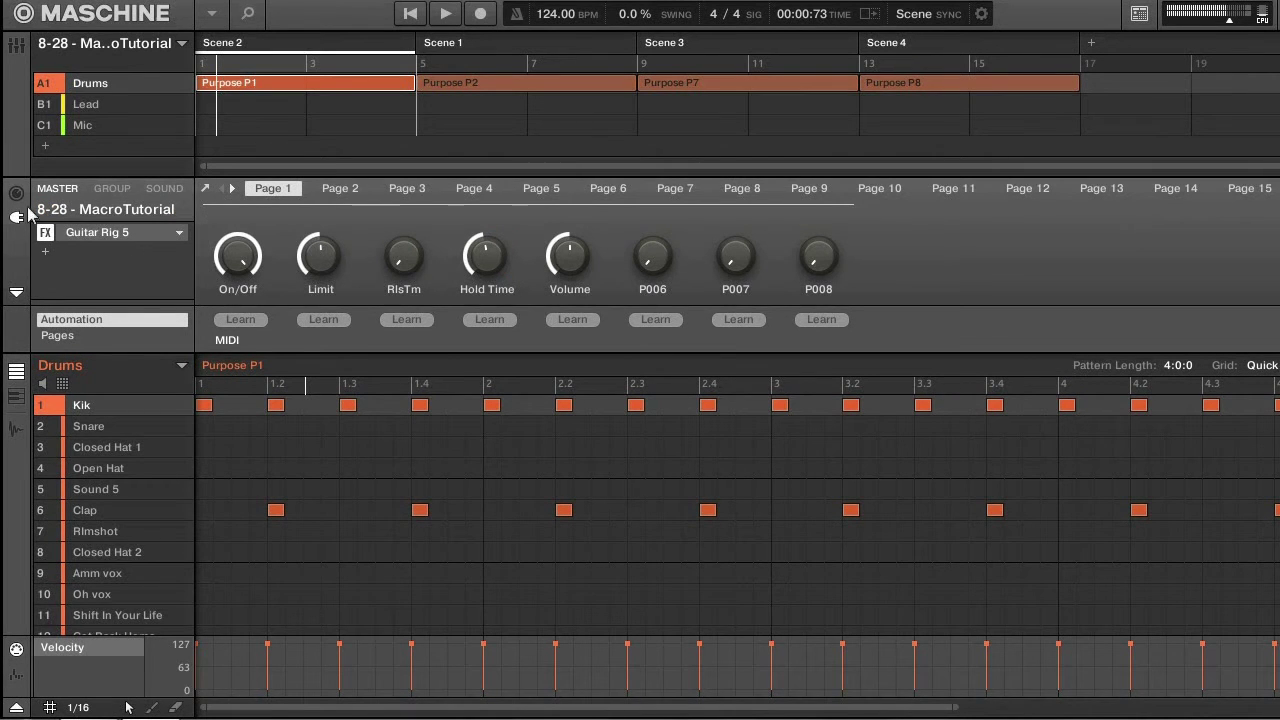
left_click(16, 194)
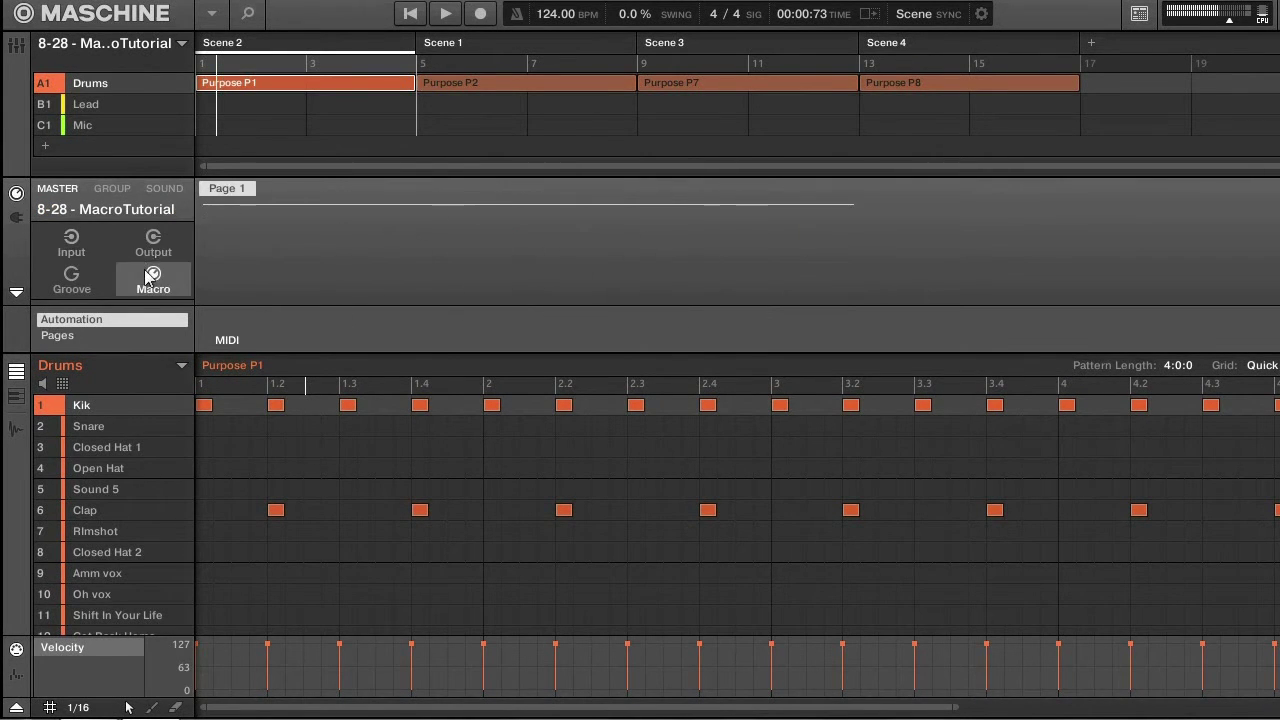
left_click(71, 278)
left_click(86, 250)
left_click(153, 245)
left_click(153, 280)
Assign Drums > Q1 Stereo > Page 1 > Band 1 Frq to the first macro knob
left_click(63, 337)
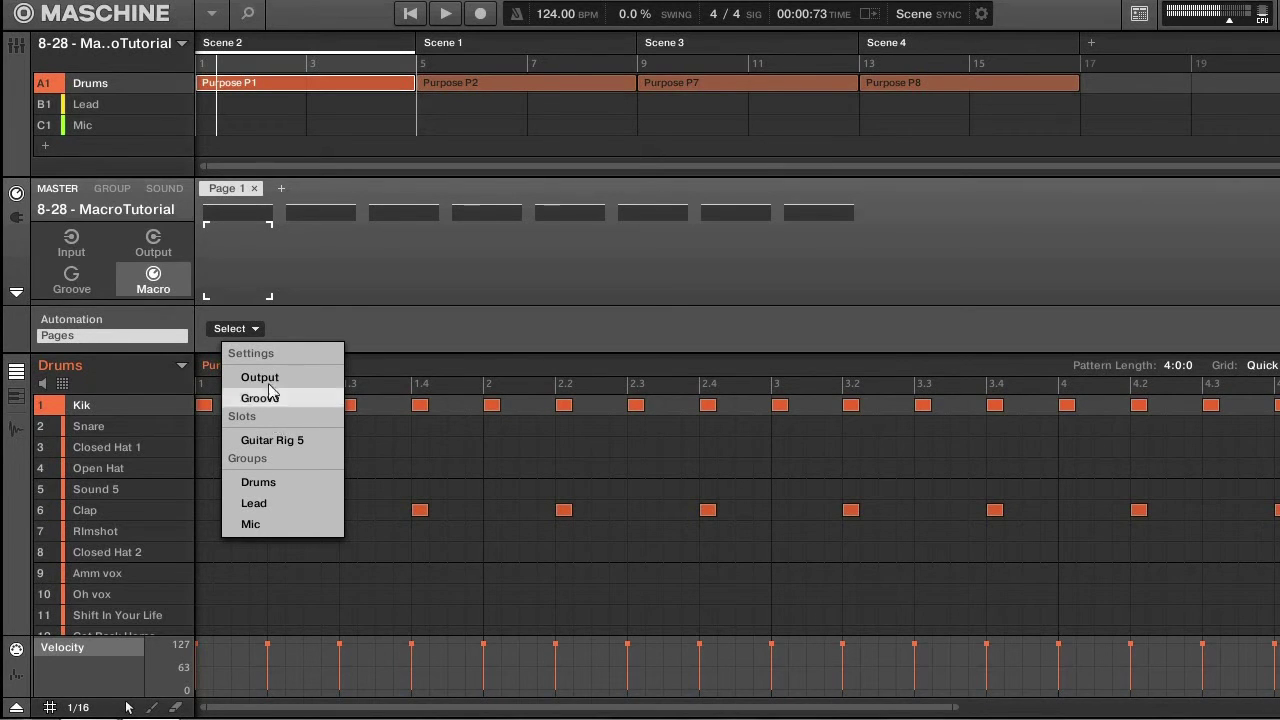
left_click(258, 484)
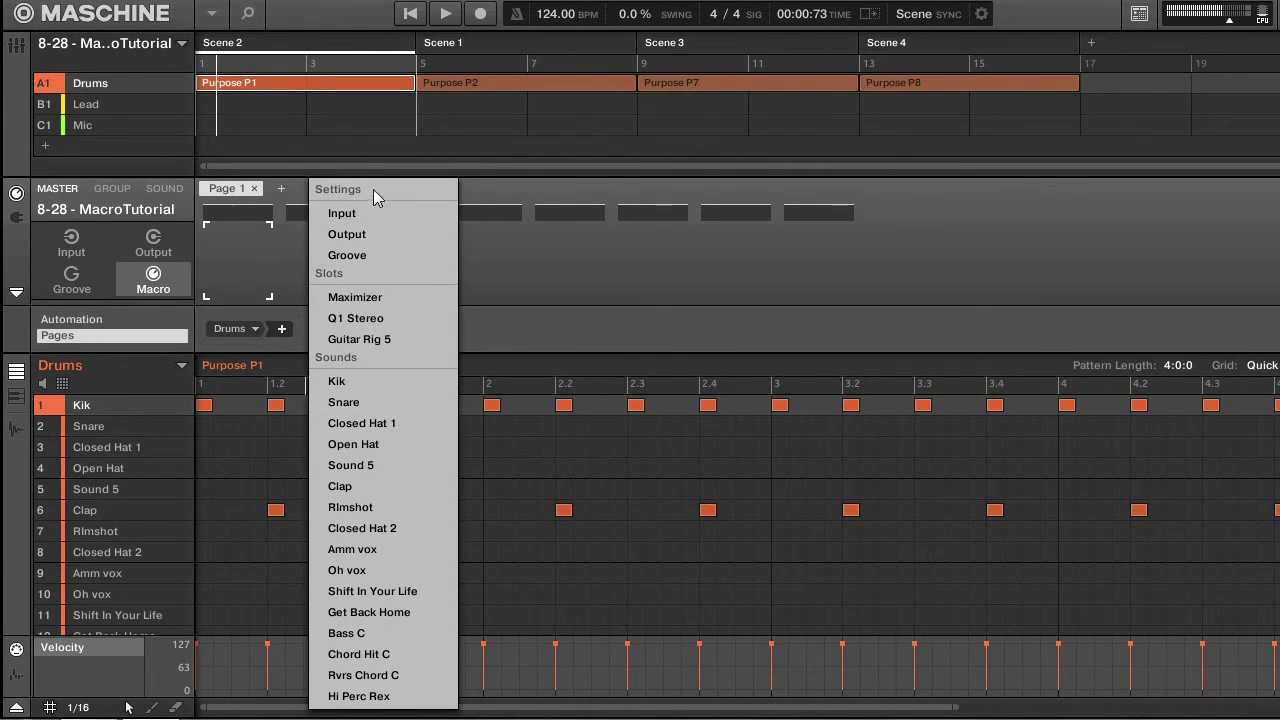
left_click(352, 318)
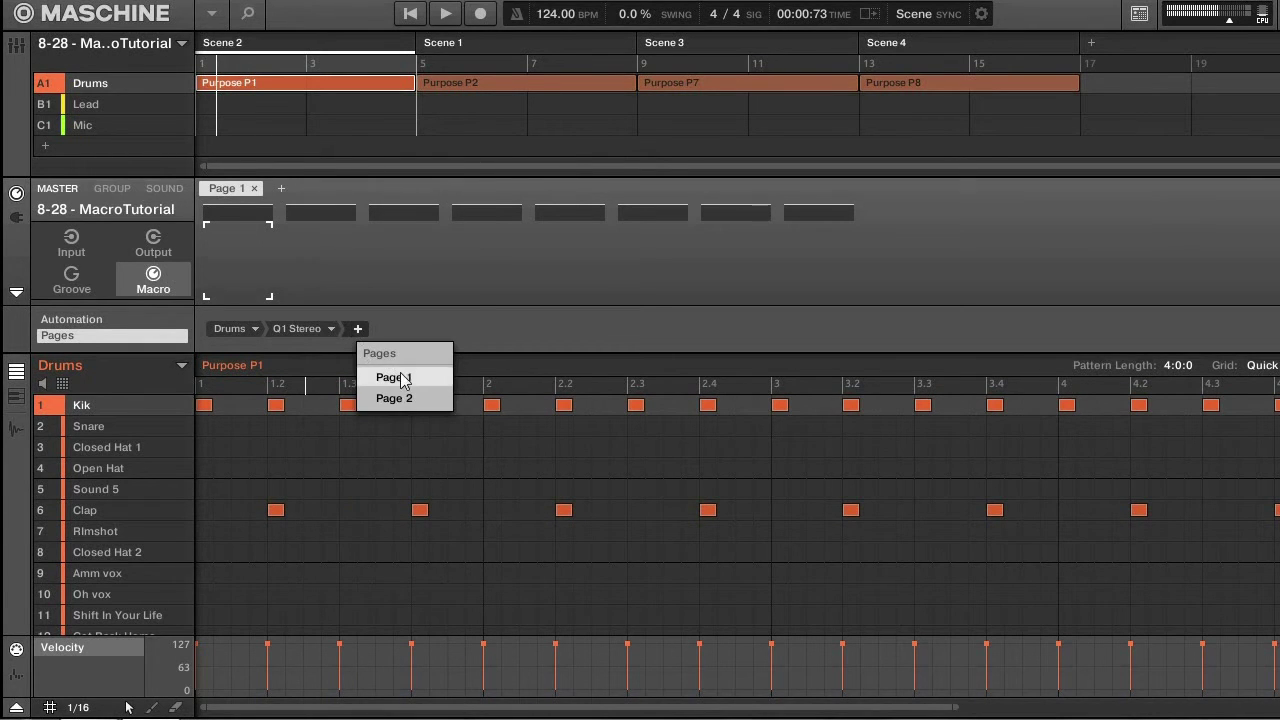
left_click(392, 378)
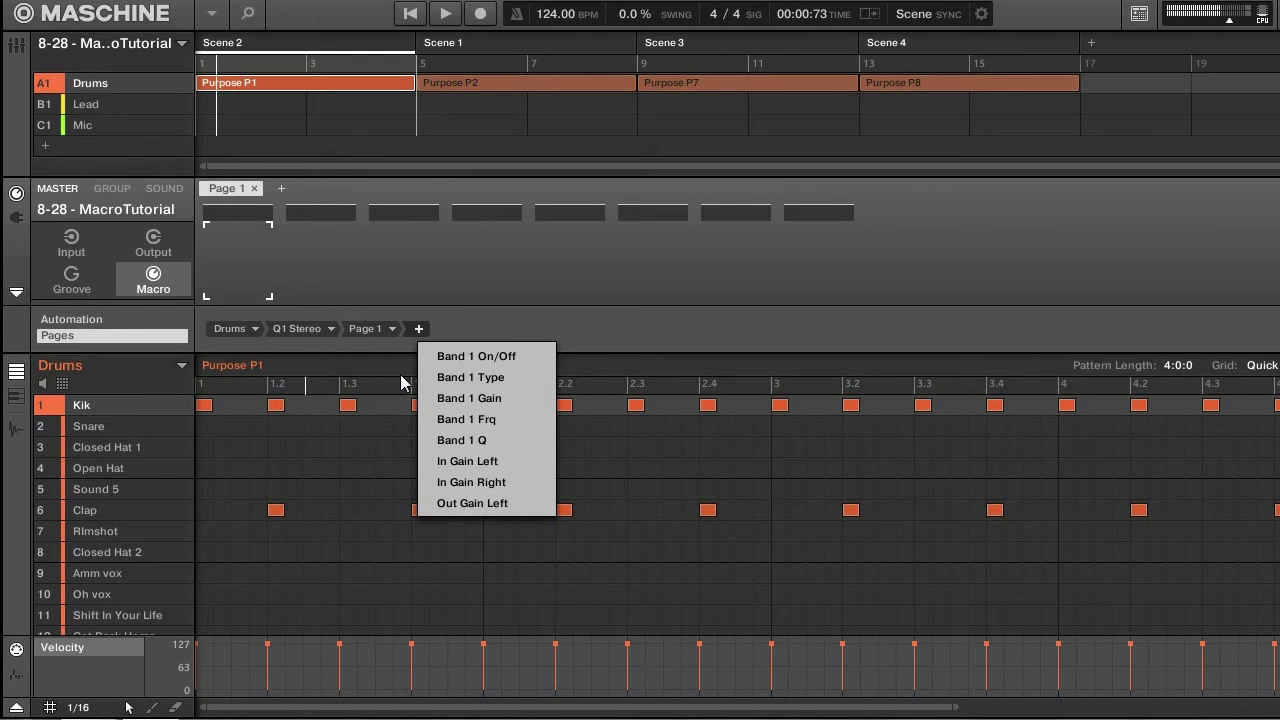
left_click(458, 421)
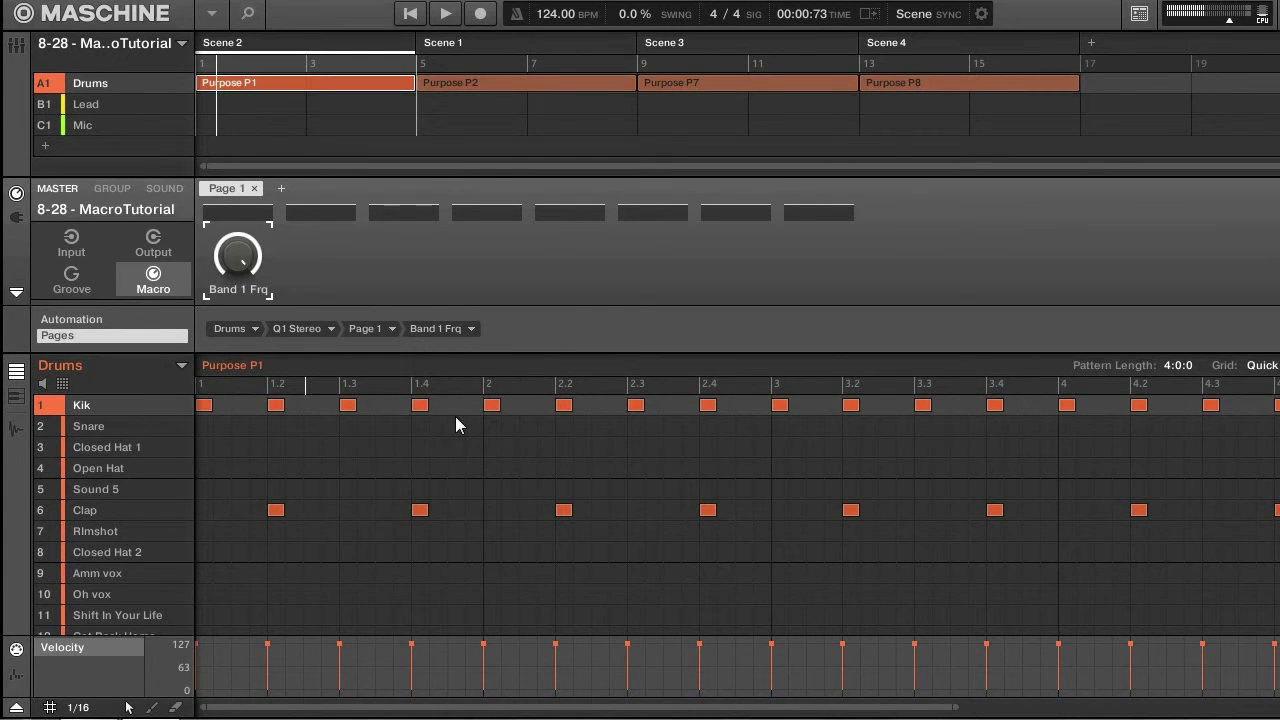
With Lead muted during playback, turn the Band 1 Frq macro down to 0.20
mouse_move(236, 262)
left_click(48, 110)
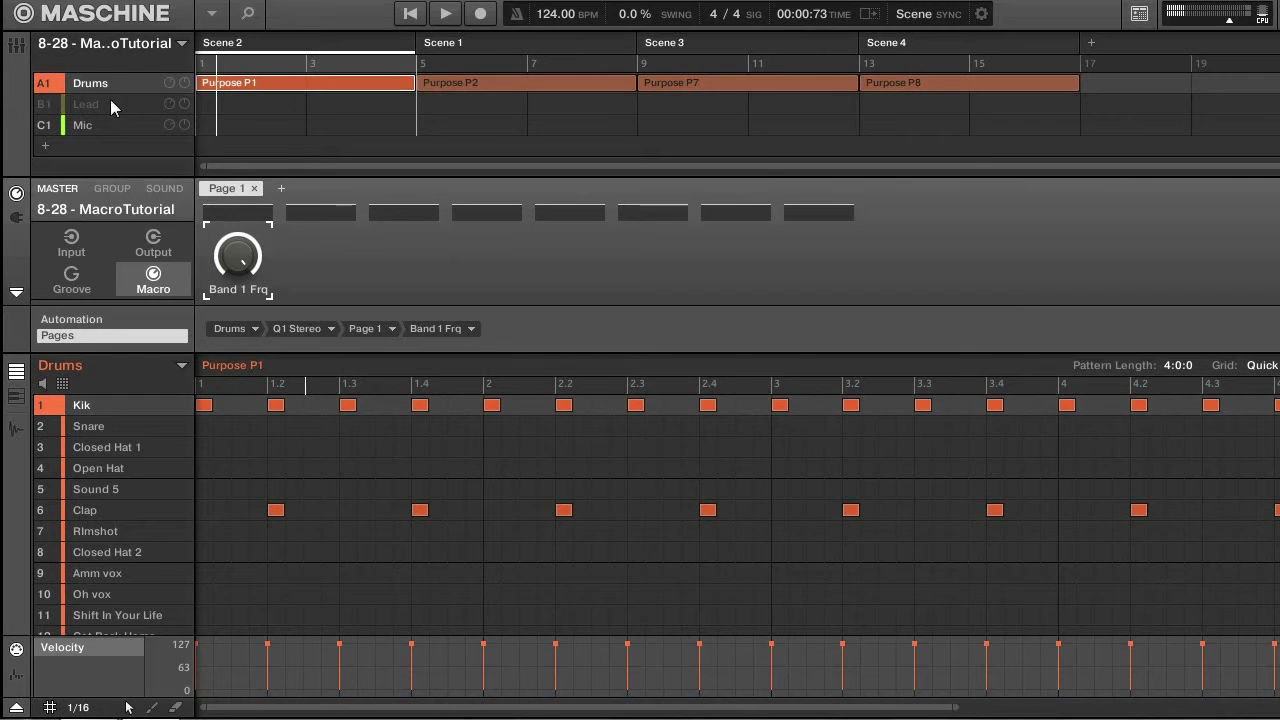
key("space")
mouse_move(237, 253)
left_mouse_down()
mouse_move(237, 348)
mouse_move(237, 256)
left_mouse_up()
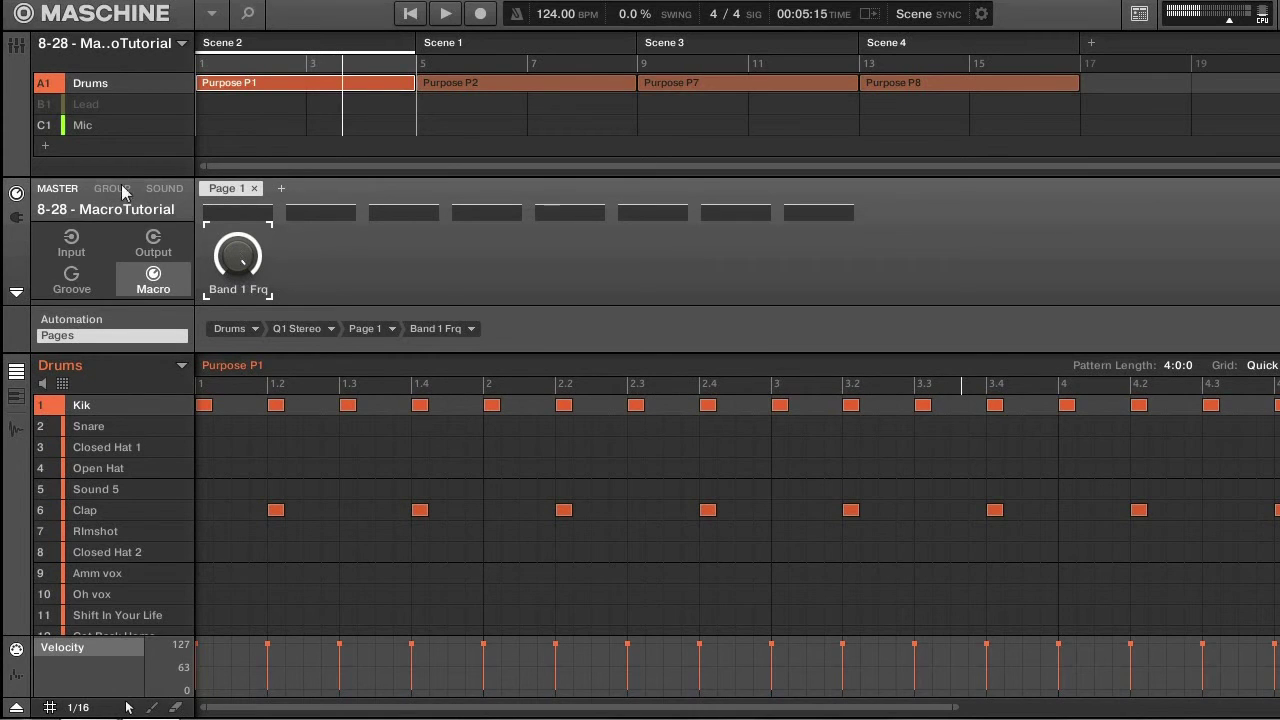
left_click(50, 110)
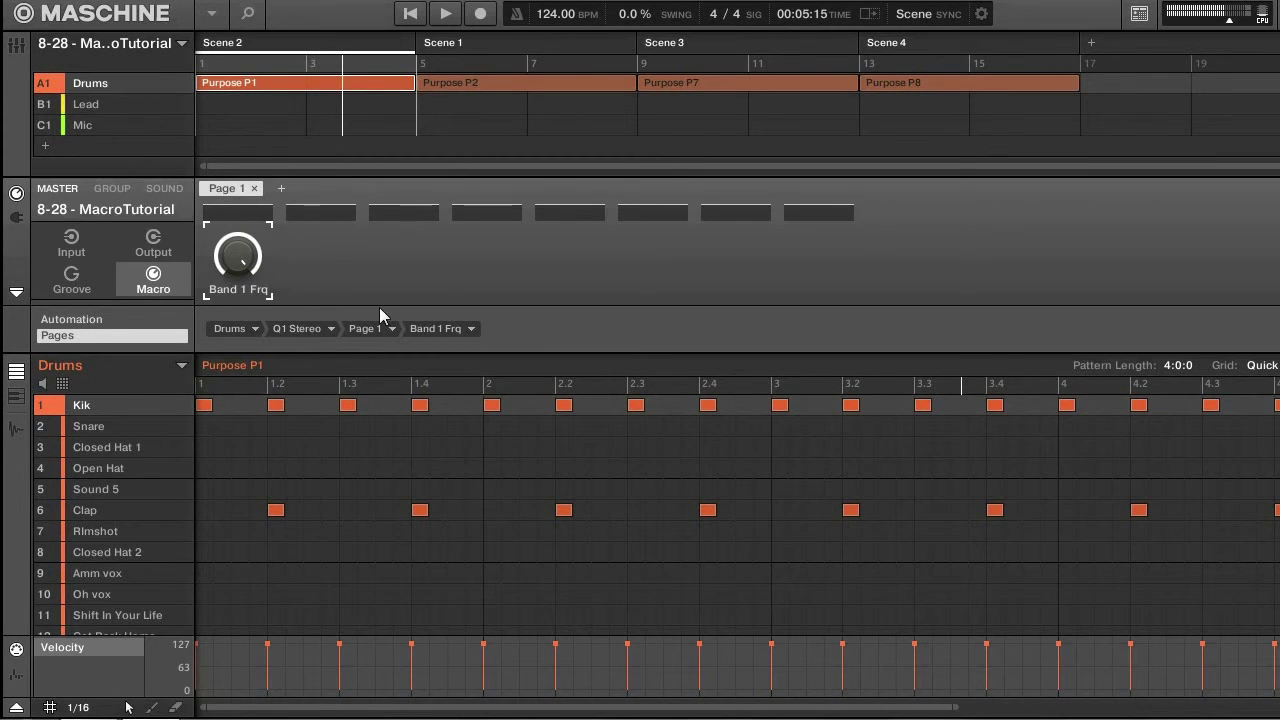
Assign Drums > Guitar Rig 5 > Page 1 > Mash to the second macro slot
left_click(309, 268)
left_click(257, 329)
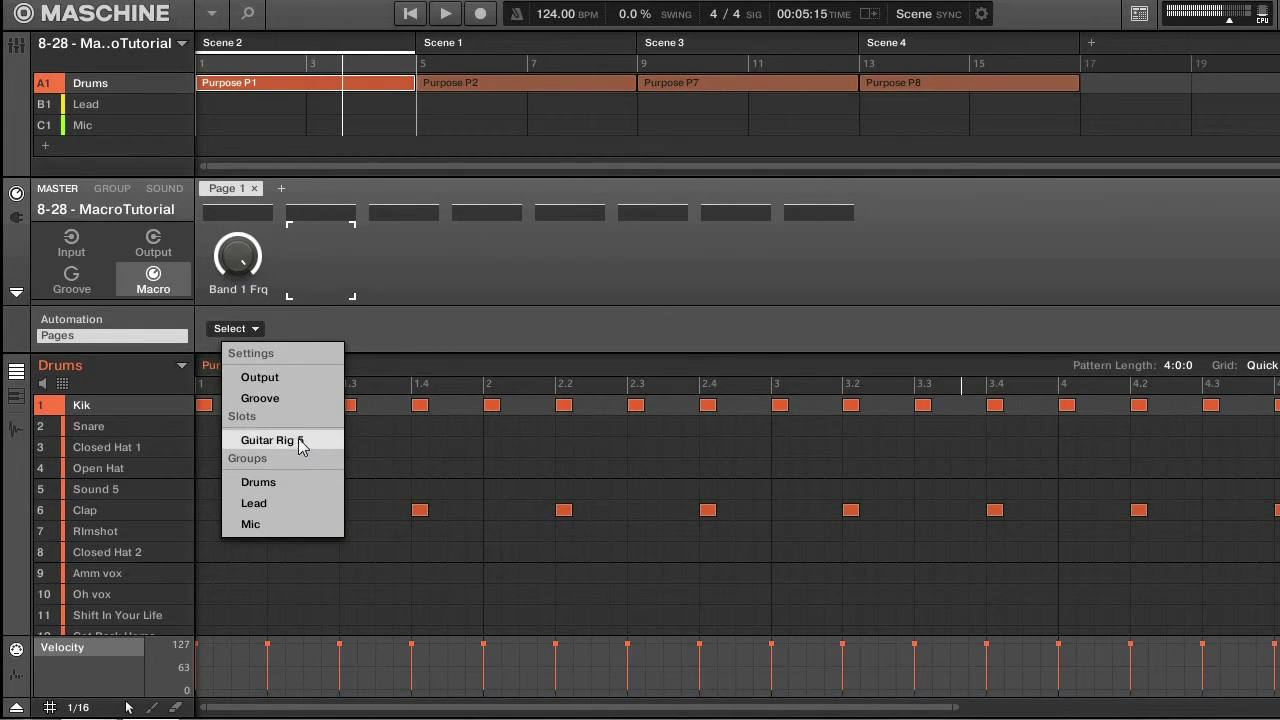
left_click(281, 485)
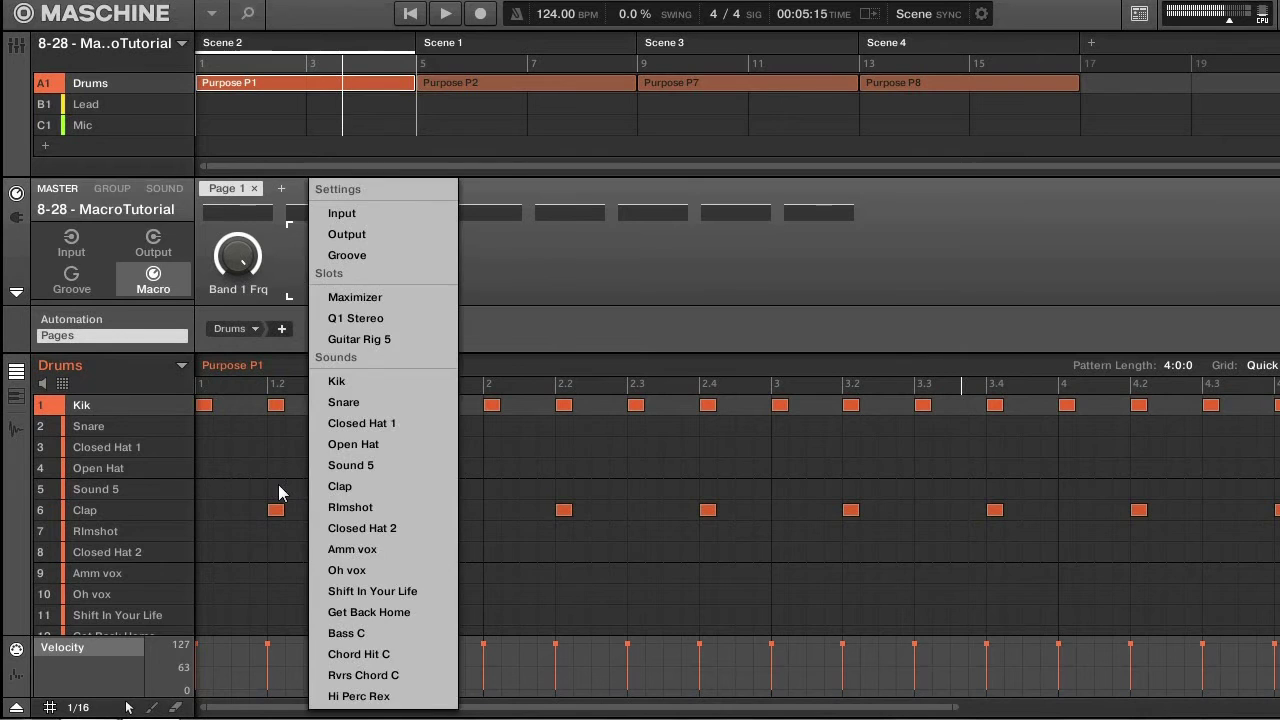
left_click(373, 341)
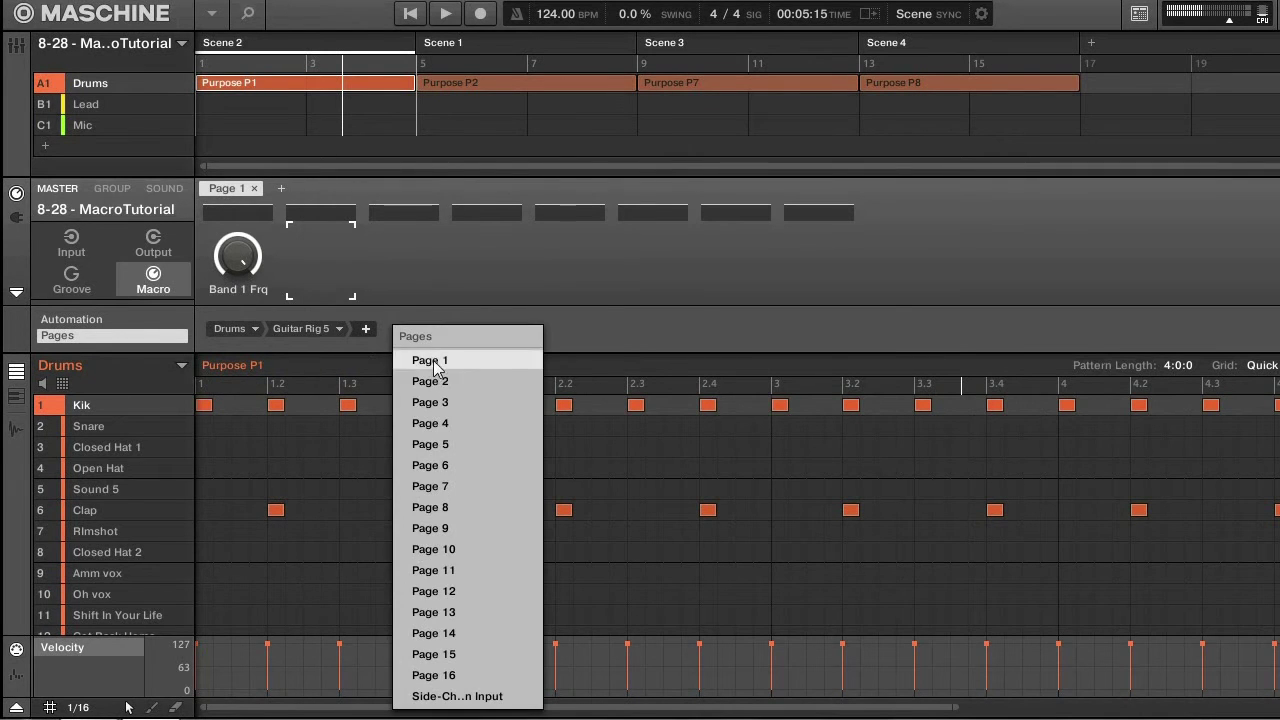
left_click(434, 362)
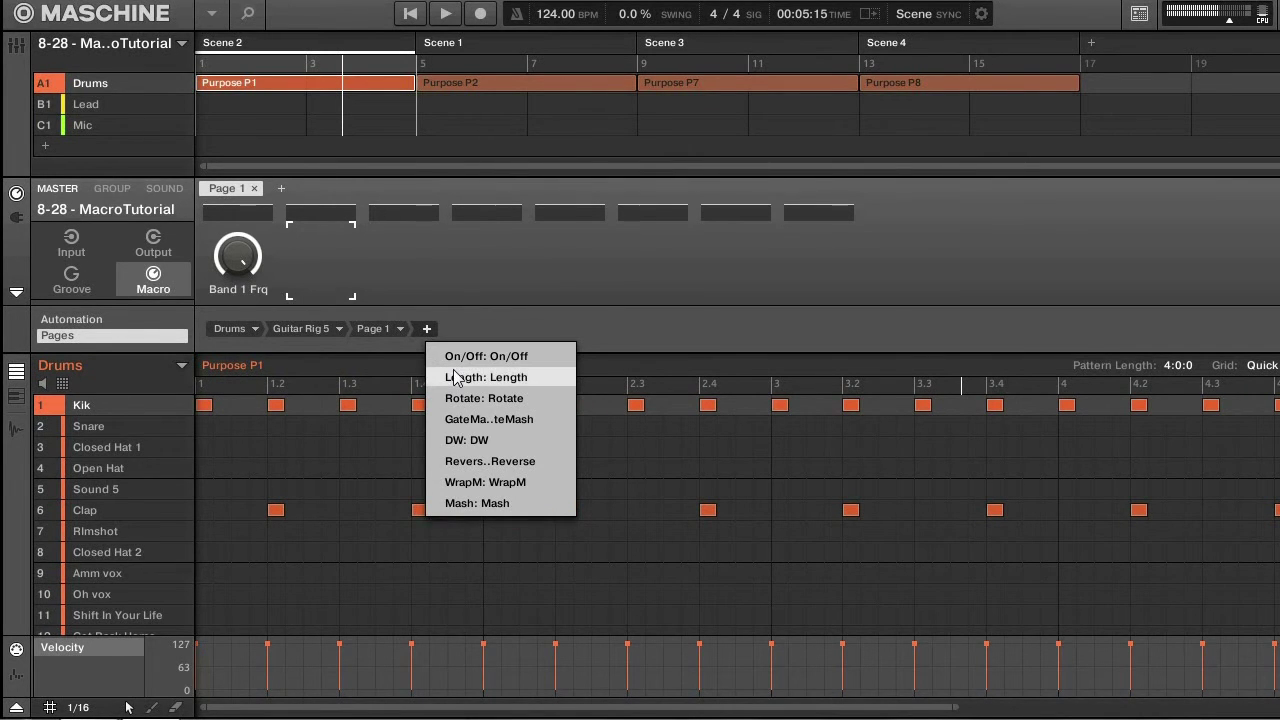
left_click(445, 505)
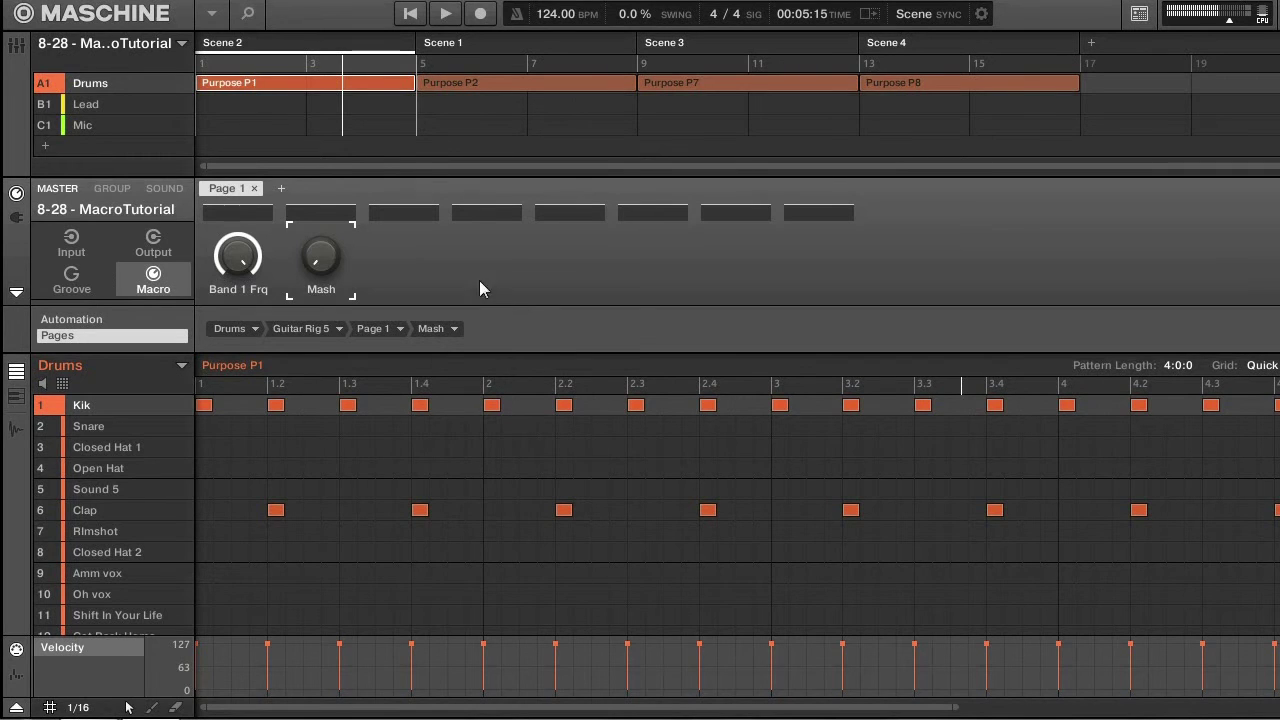
Raise the Mash macro to 0.81, then turn it down to its minimum
mouse_move(321, 259)
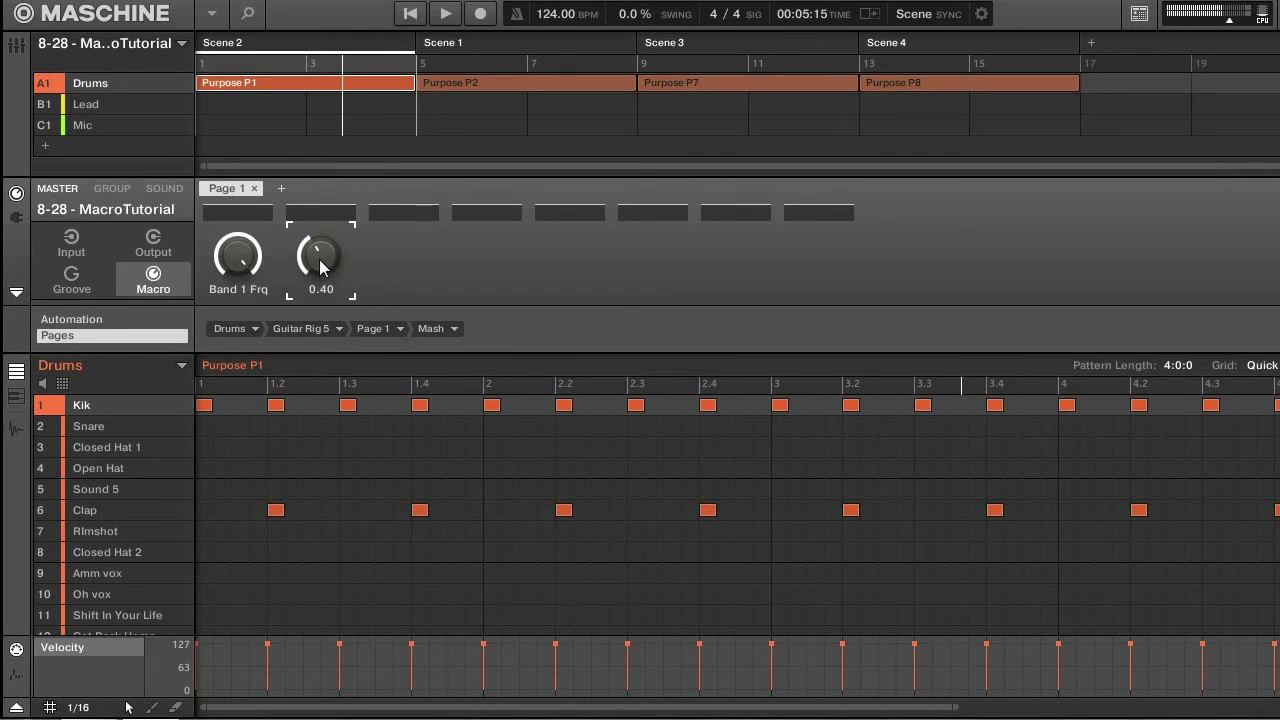
left_click_drag(329, 284, 329, 215)
left_click_drag(322, 260, 322, 300)
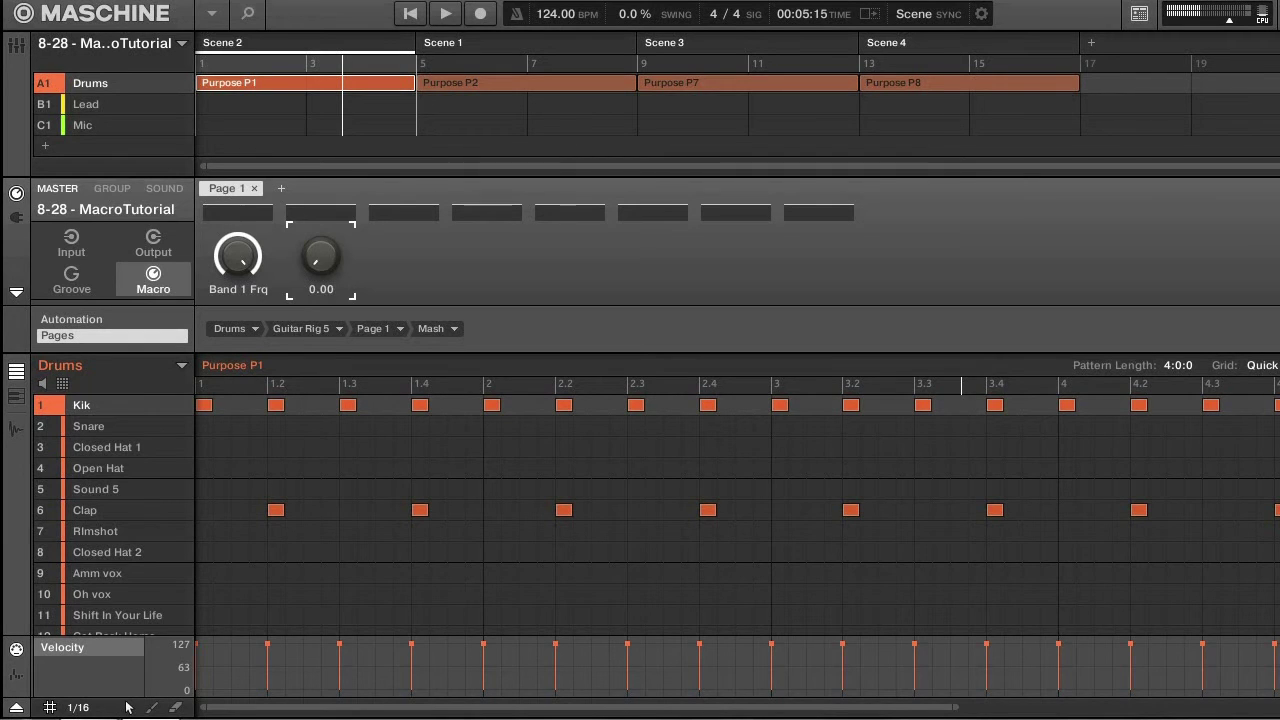
Map the third macro slot to Drums > Guitar Rig 5 > Page 1 > Length
left_click(399, 264)
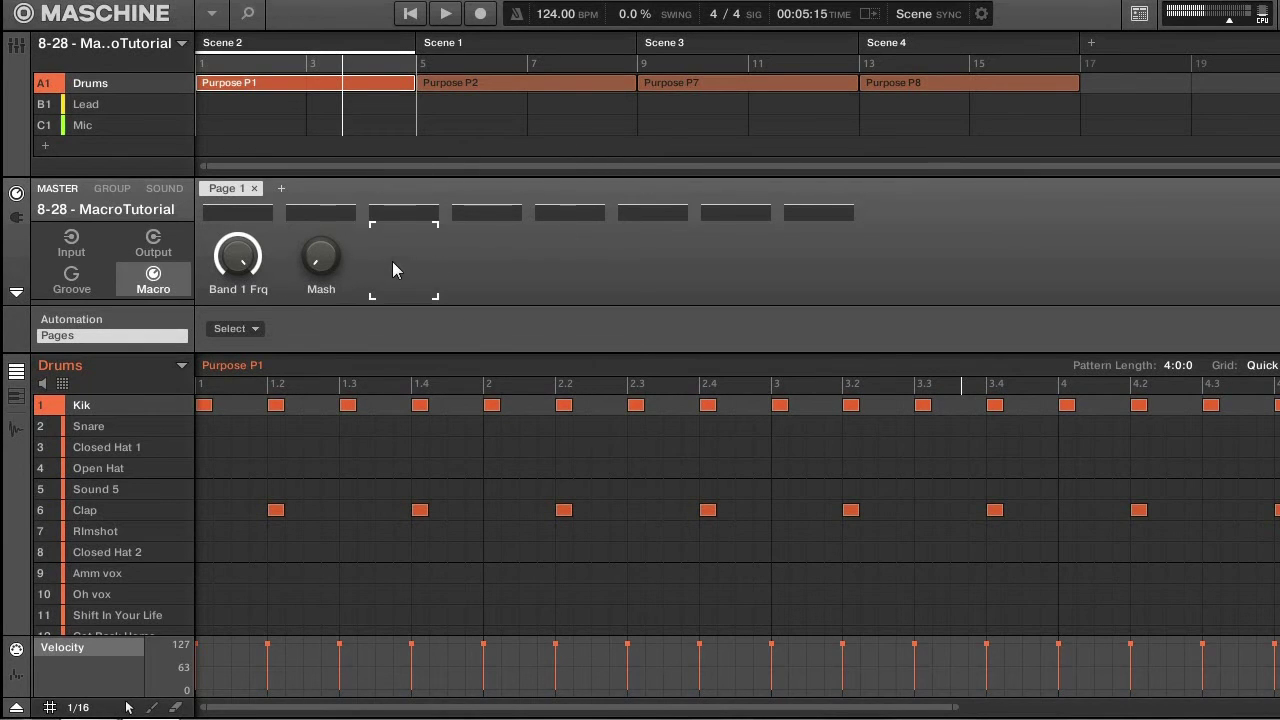
left_click(251, 333)
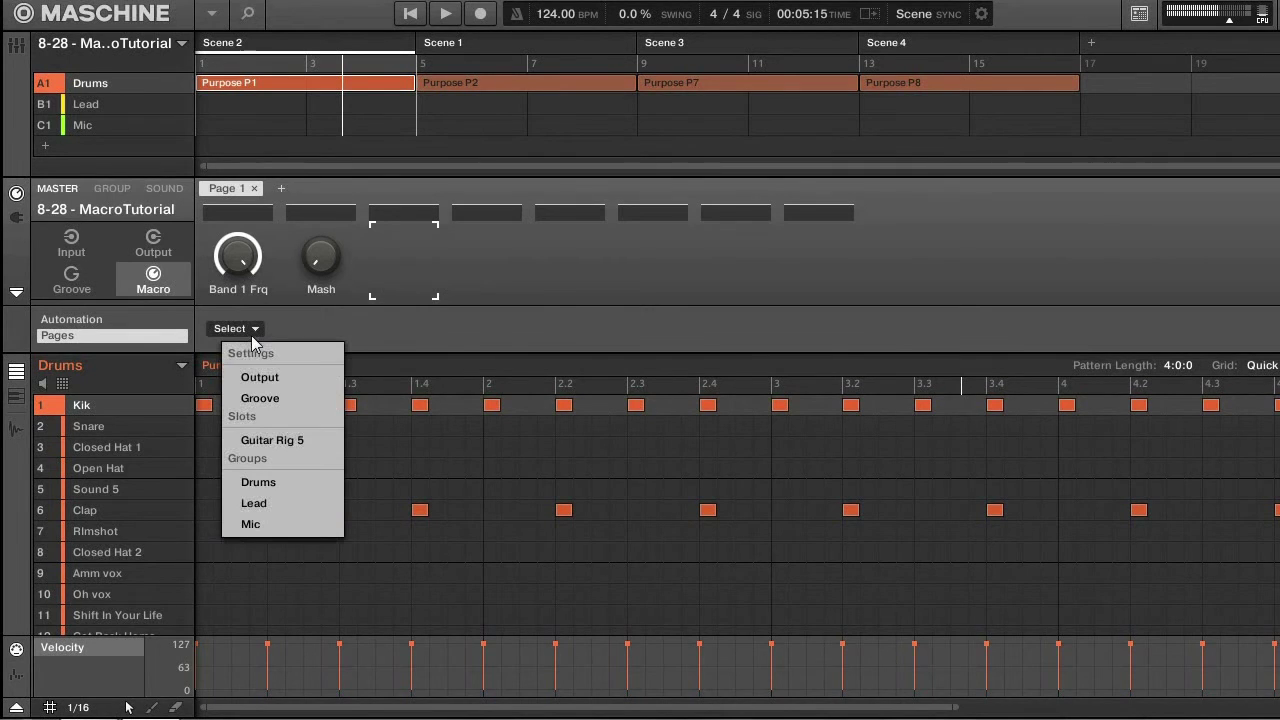
left_click(262, 482)
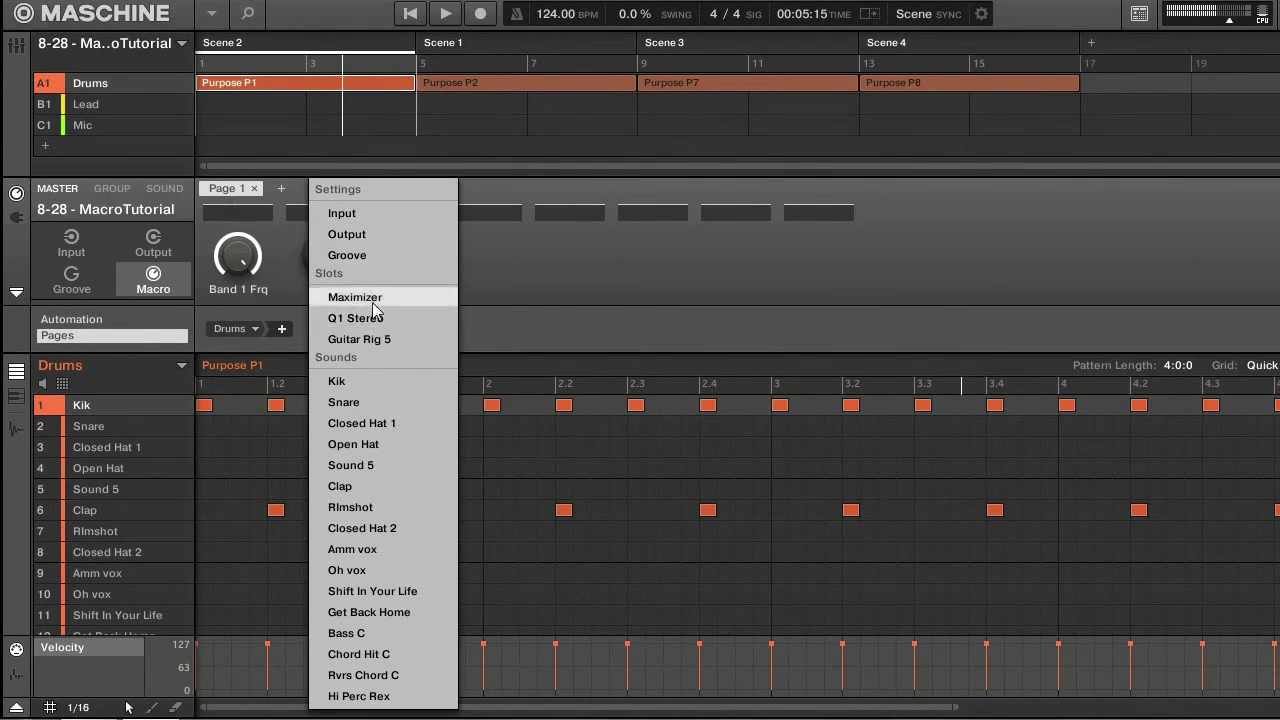
left_click(365, 340)
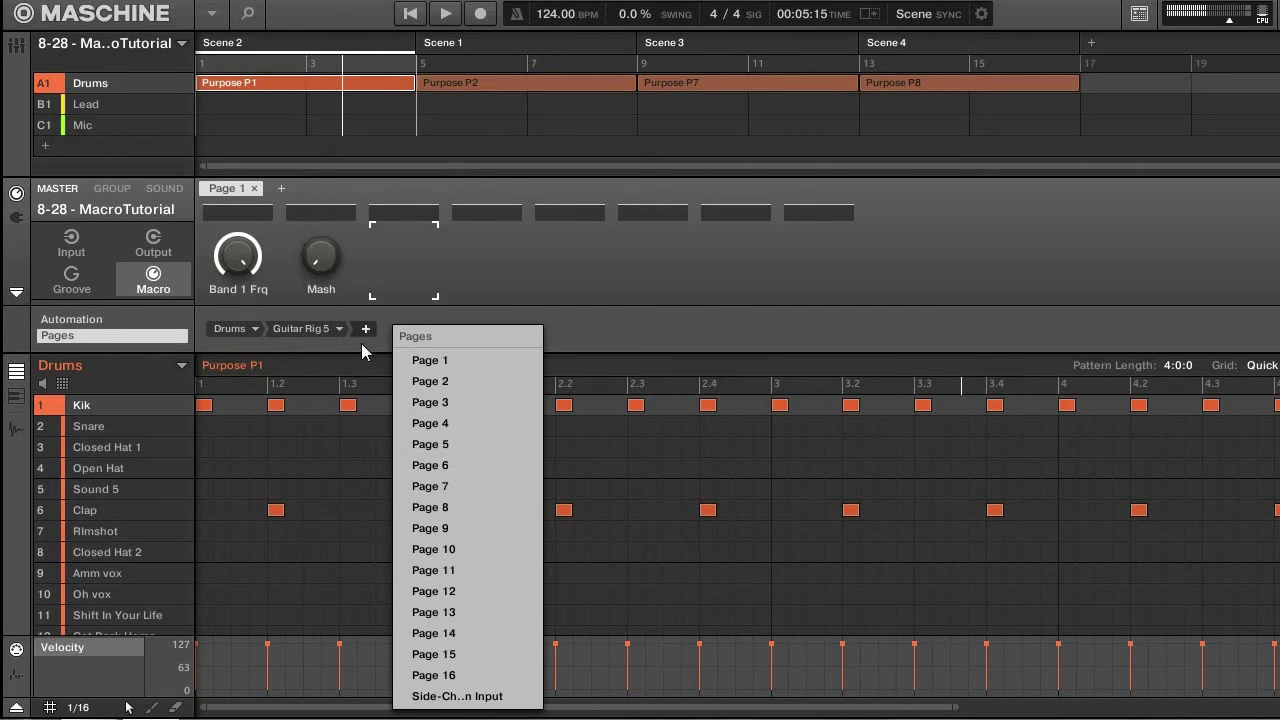
left_click(431, 361)
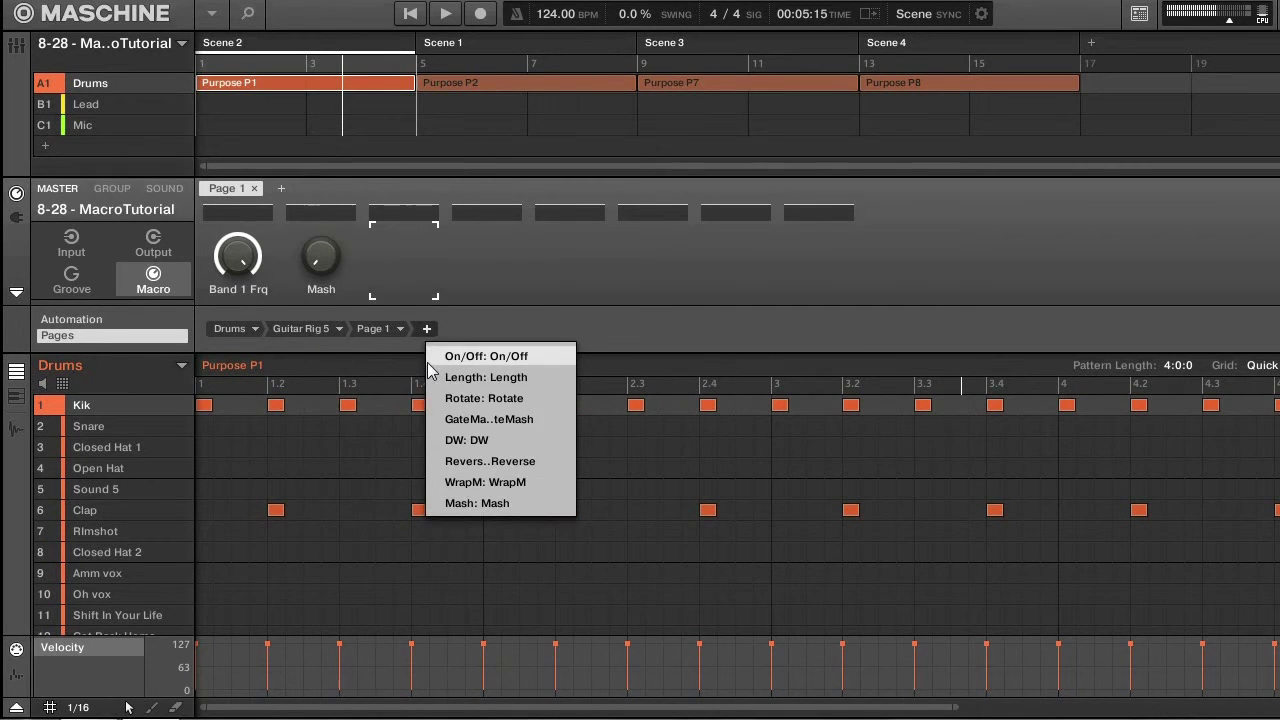
left_click(493, 377)
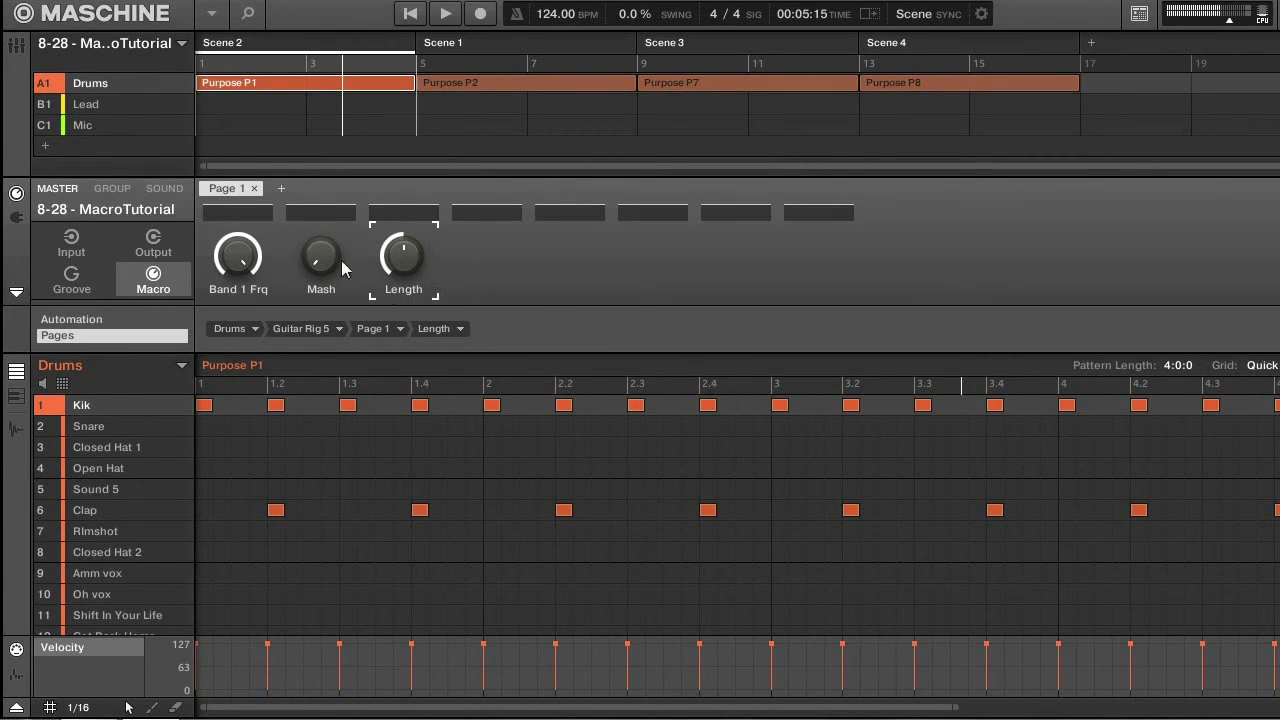
Map the fourth macro slot to Lead > Hisstamin > Massive > Macro > Sub 5th
left_click(483, 280)
left_click(250, 331)
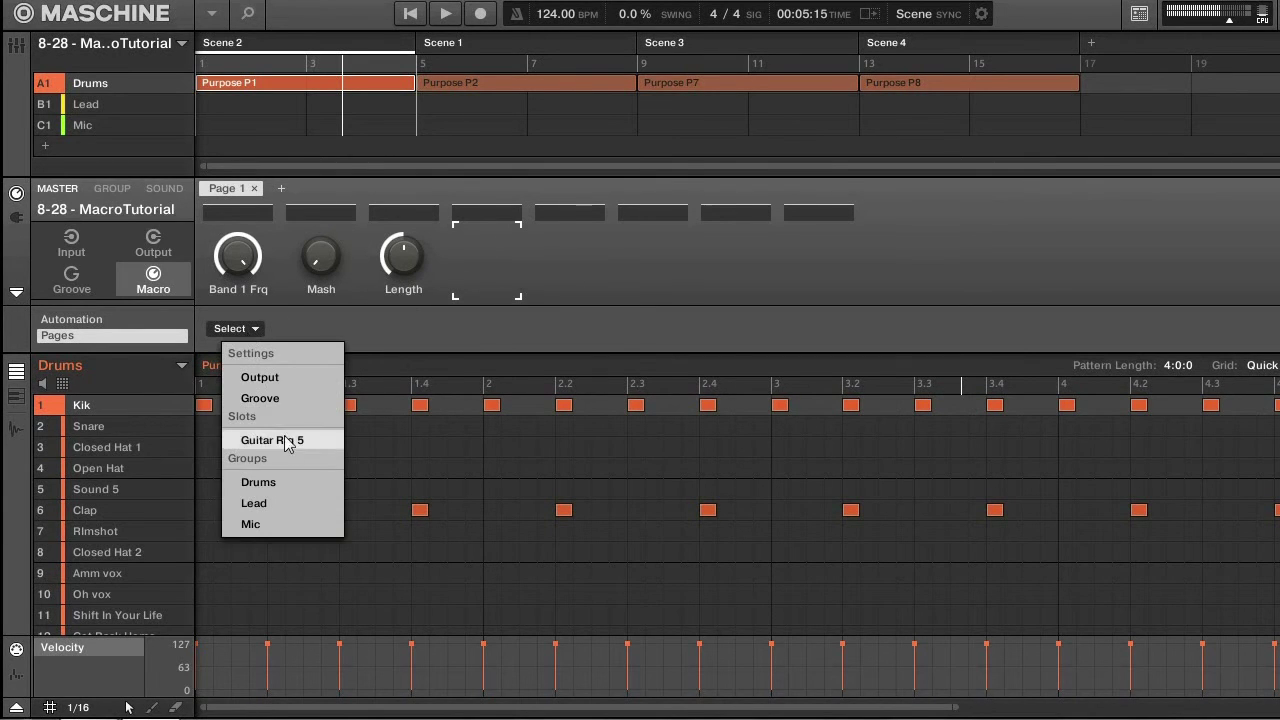
left_click(253, 505)
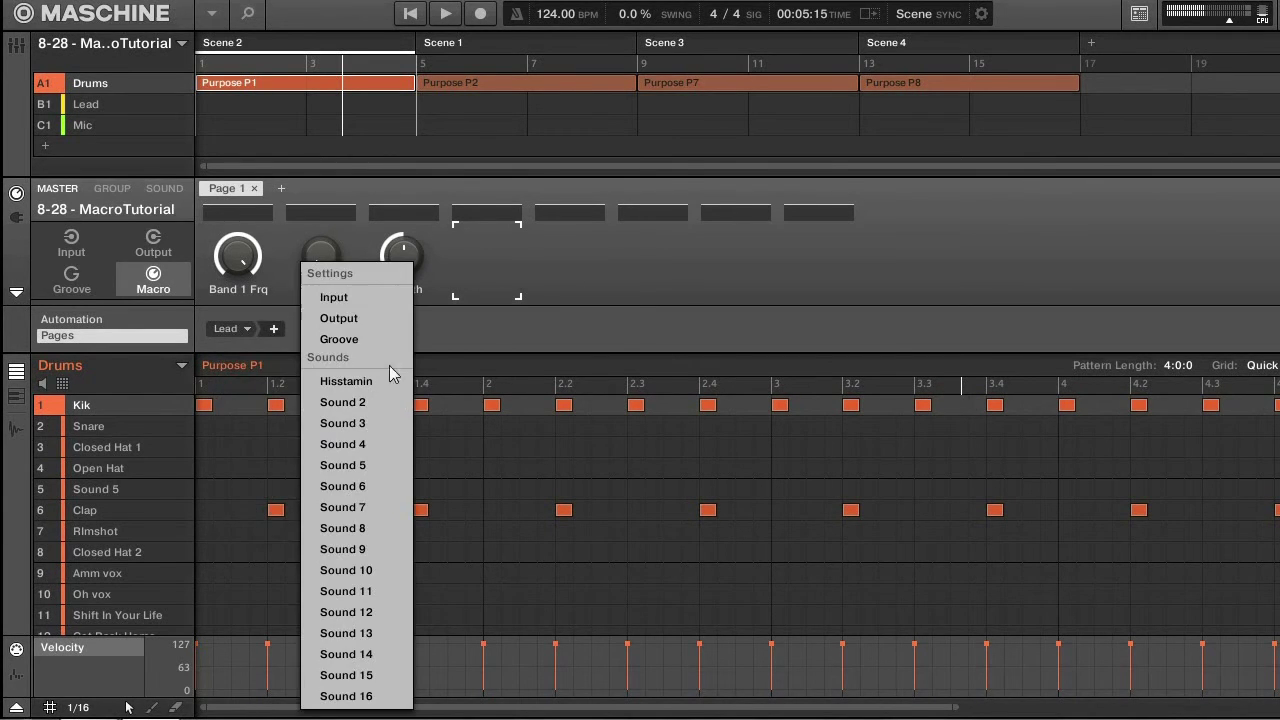
left_click(362, 378)
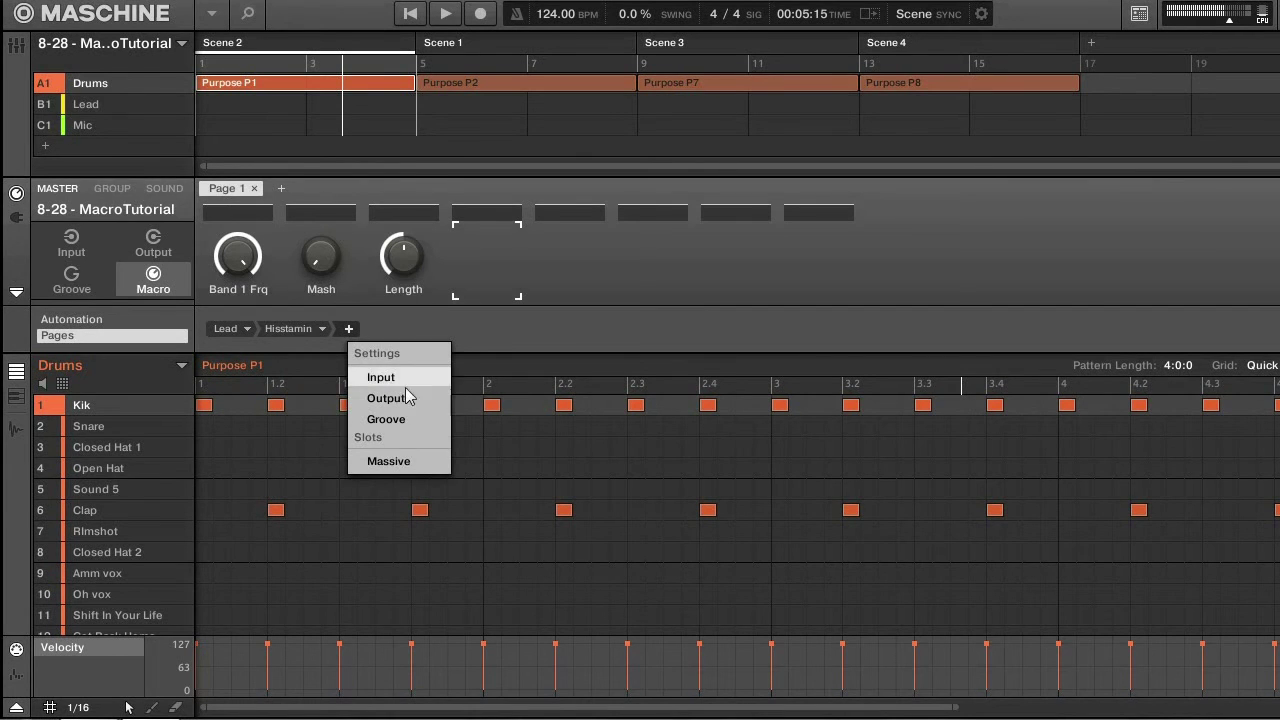
left_click(394, 463)
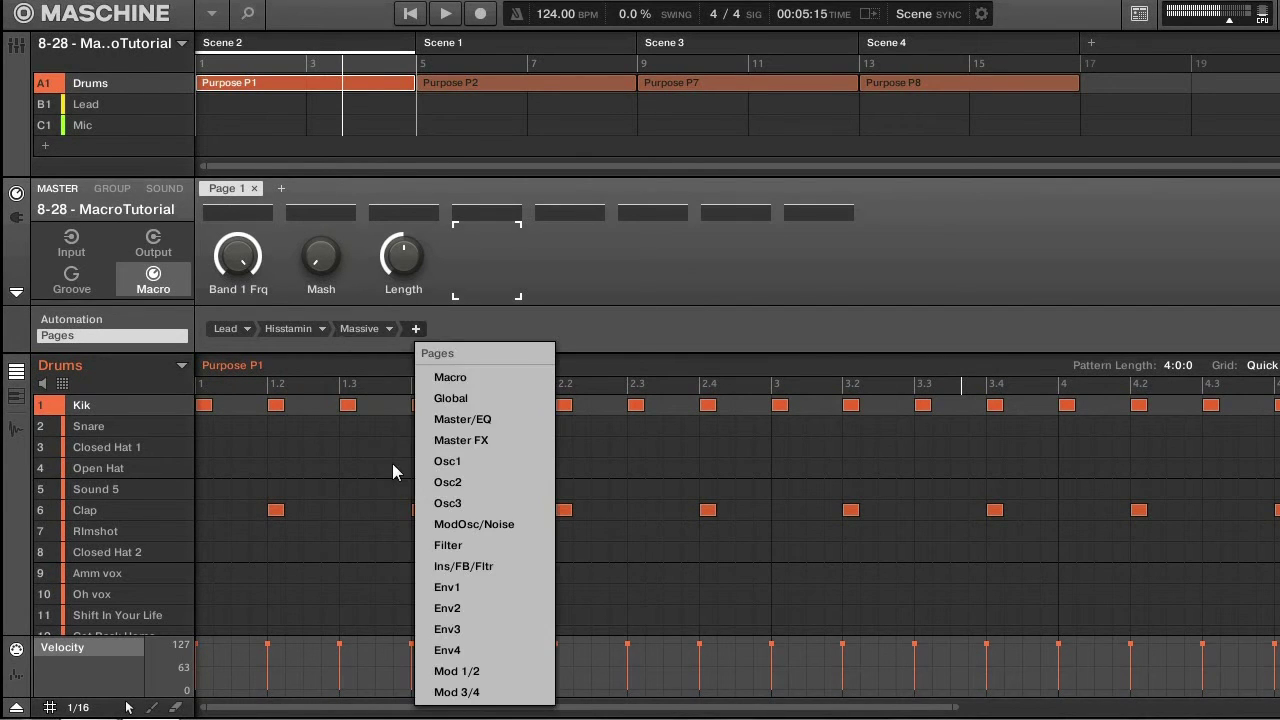
left_click(440, 373)
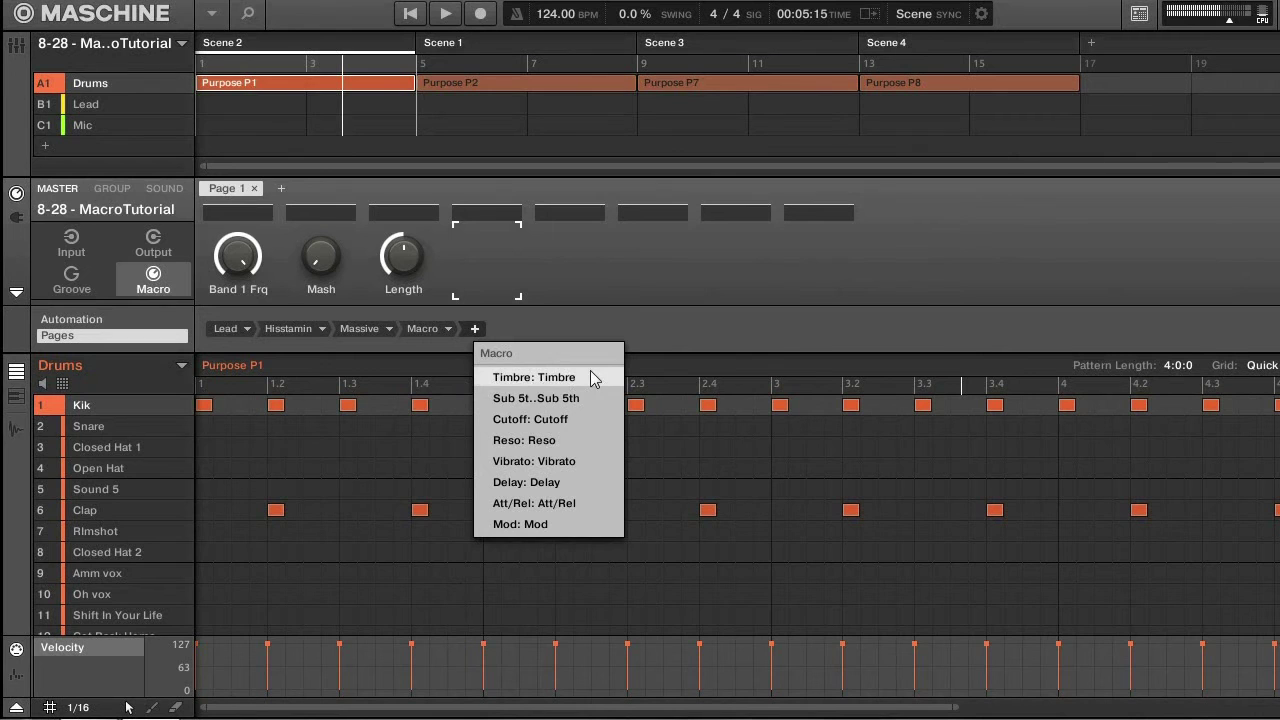
left_click(563, 400)
Map the fifth macro slot to Lead > Hisstamin > Massive > Macro > Cutoff
left_click(561, 260)
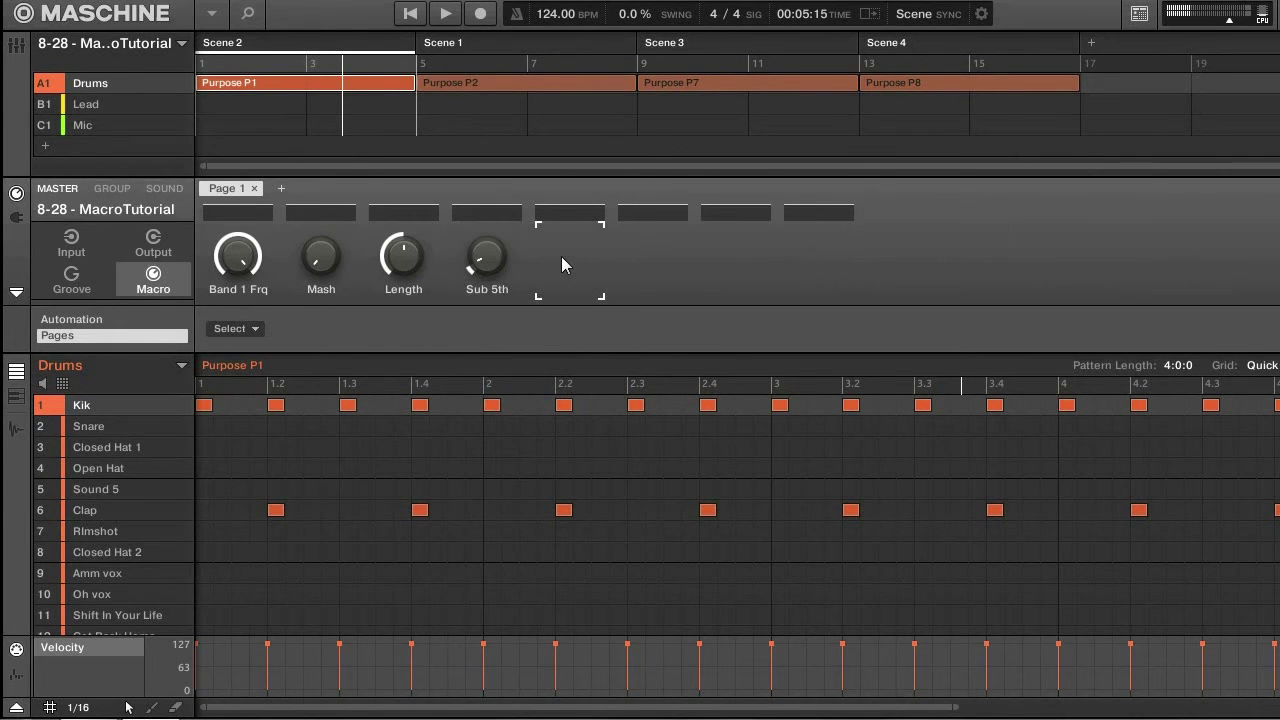
left_click(261, 326)
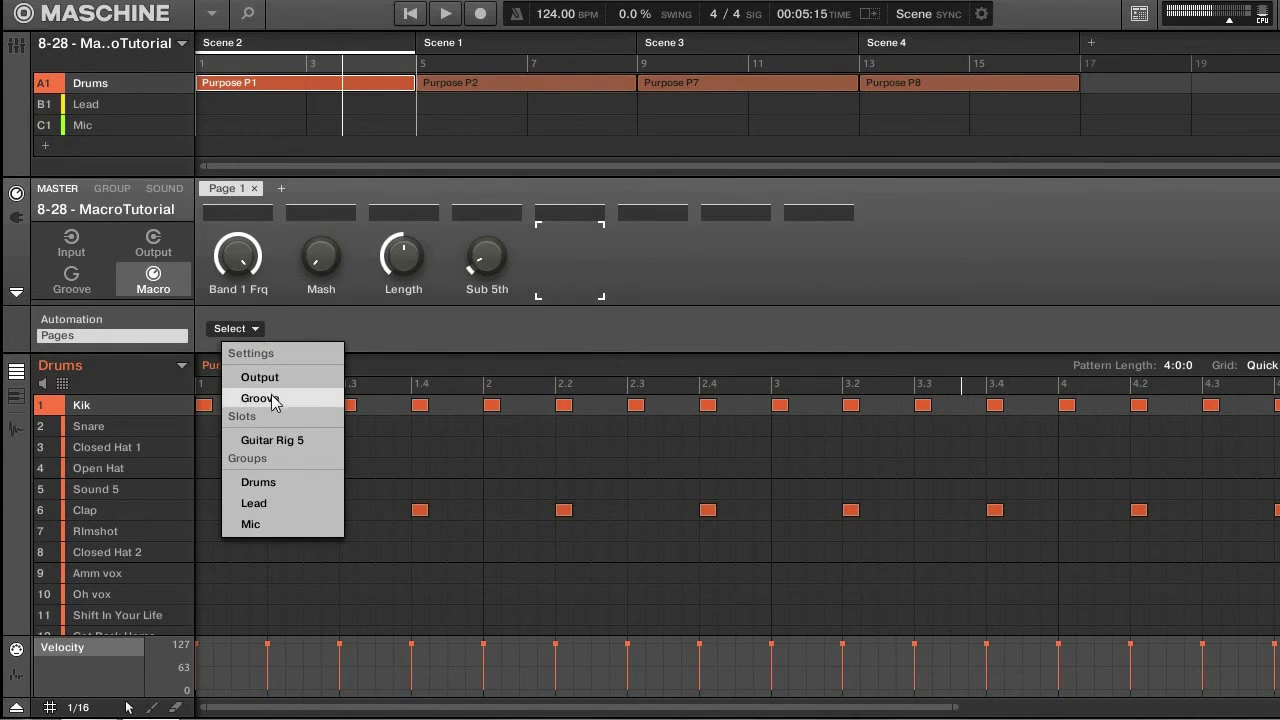
left_click(253, 503)
left_click(346, 381)
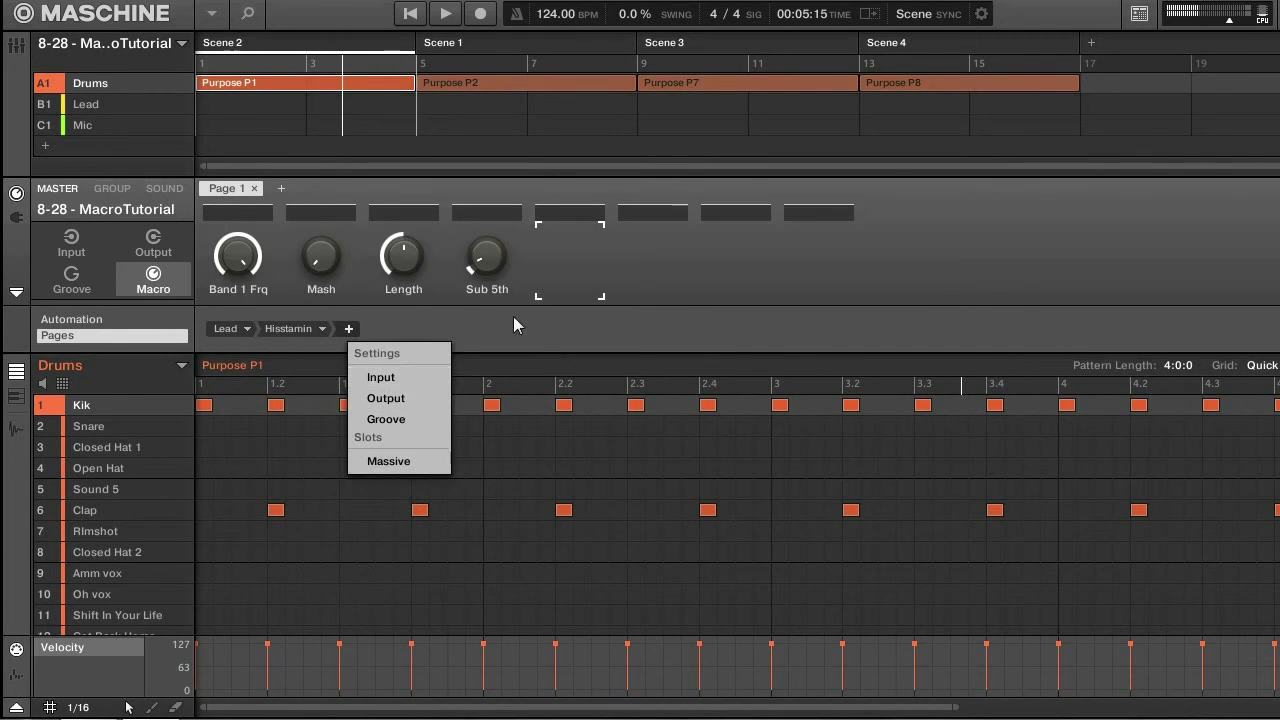
left_click(370, 462)
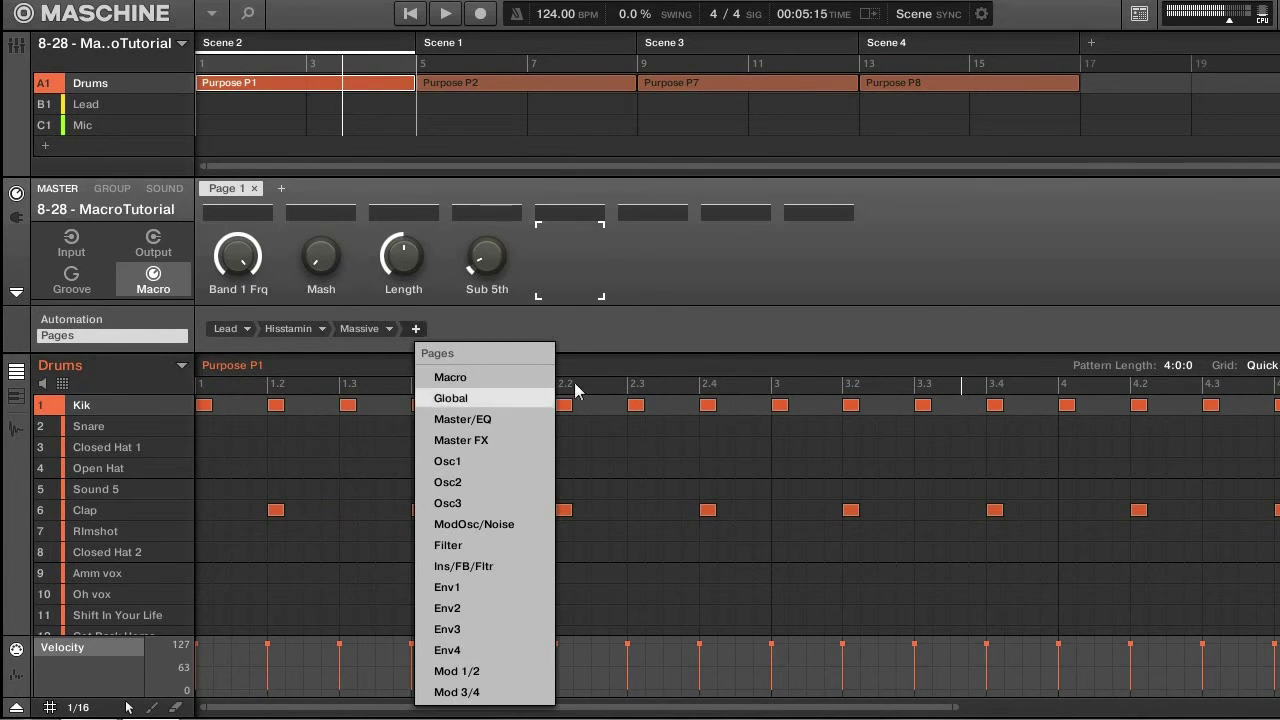
left_click(484, 378)
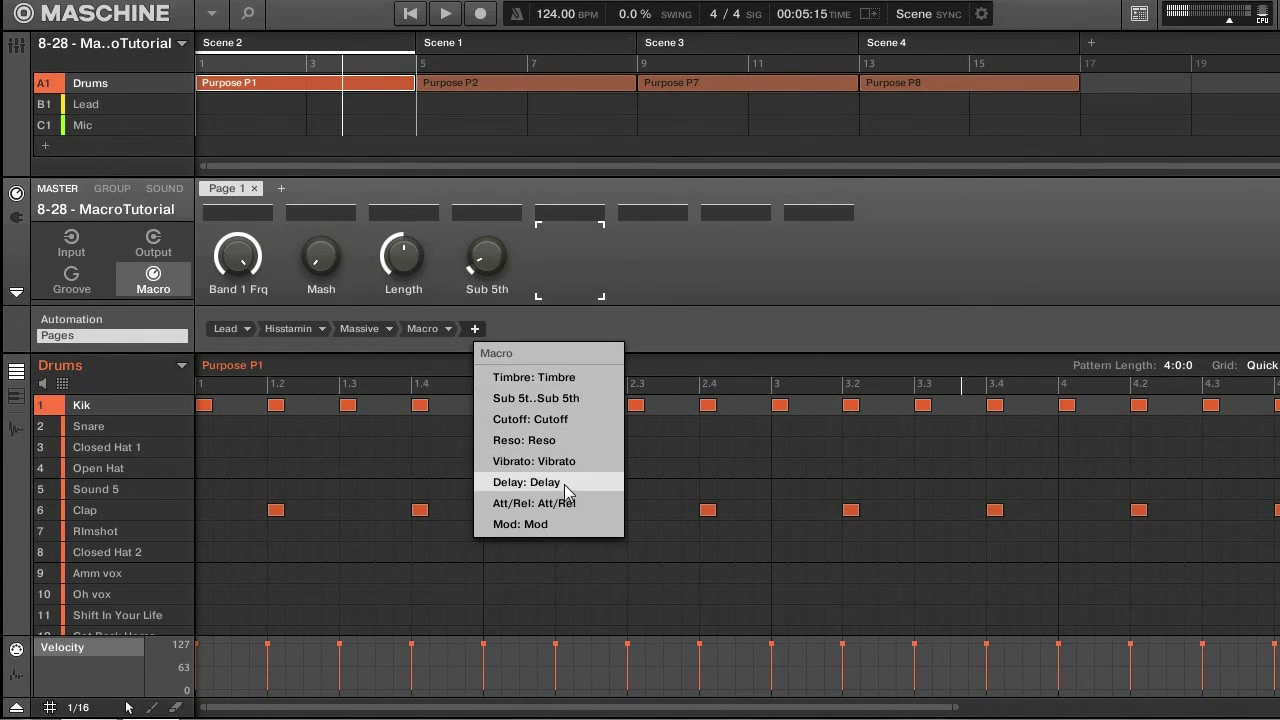
left_click(562, 424)
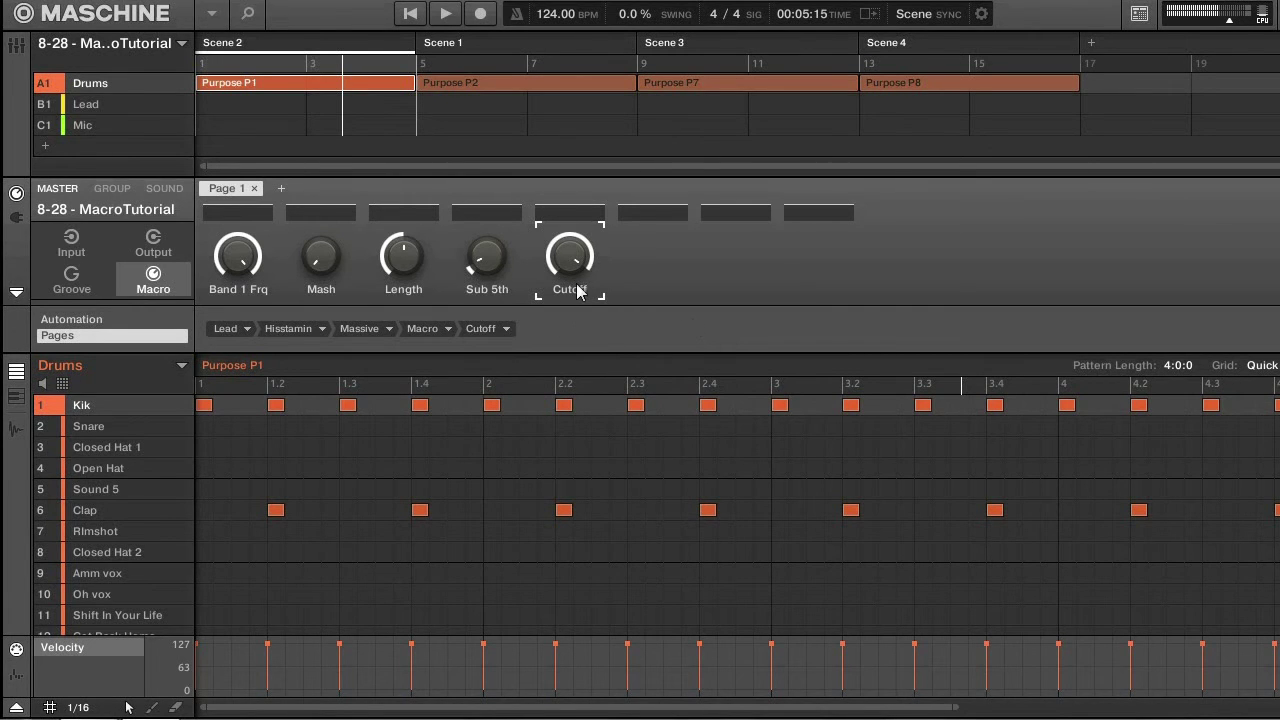
Turn the Cutoff macro up to 0.96 and review its sound and Macro source lists
left_click_drag(581, 287, 557, 256)
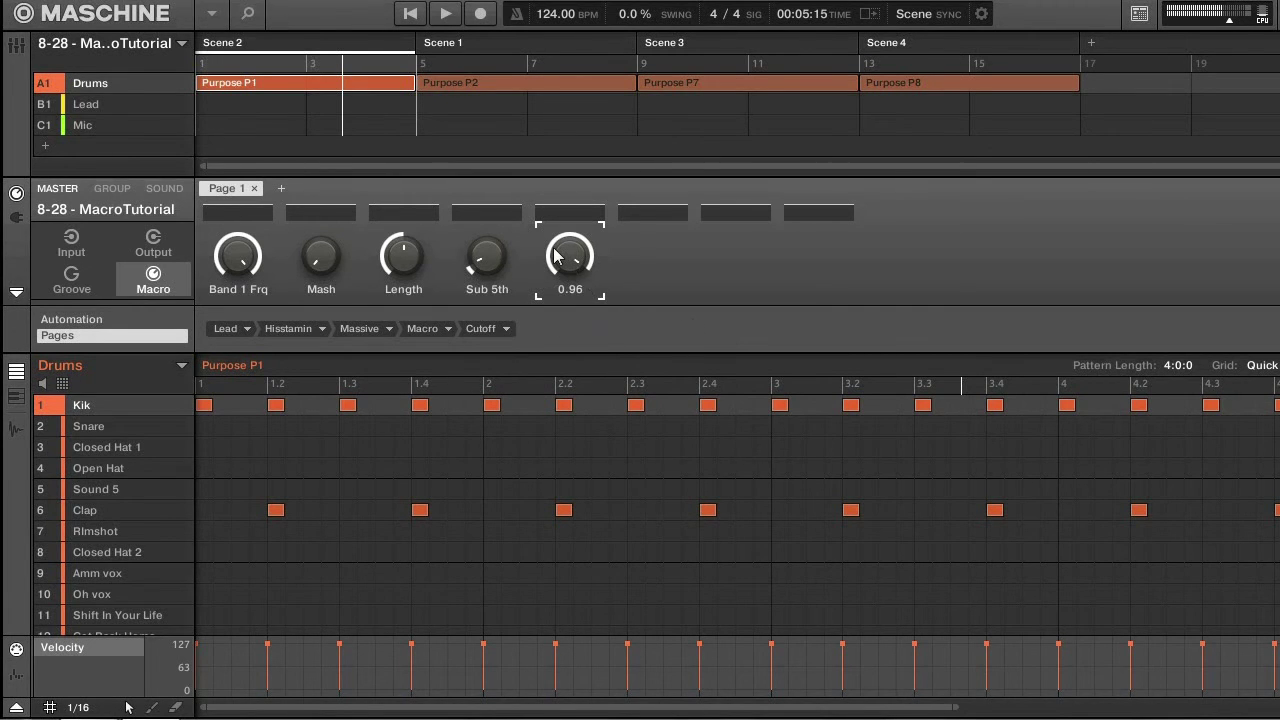
left_click(319, 331)
left_click(482, 336)
left_click(482, 336)
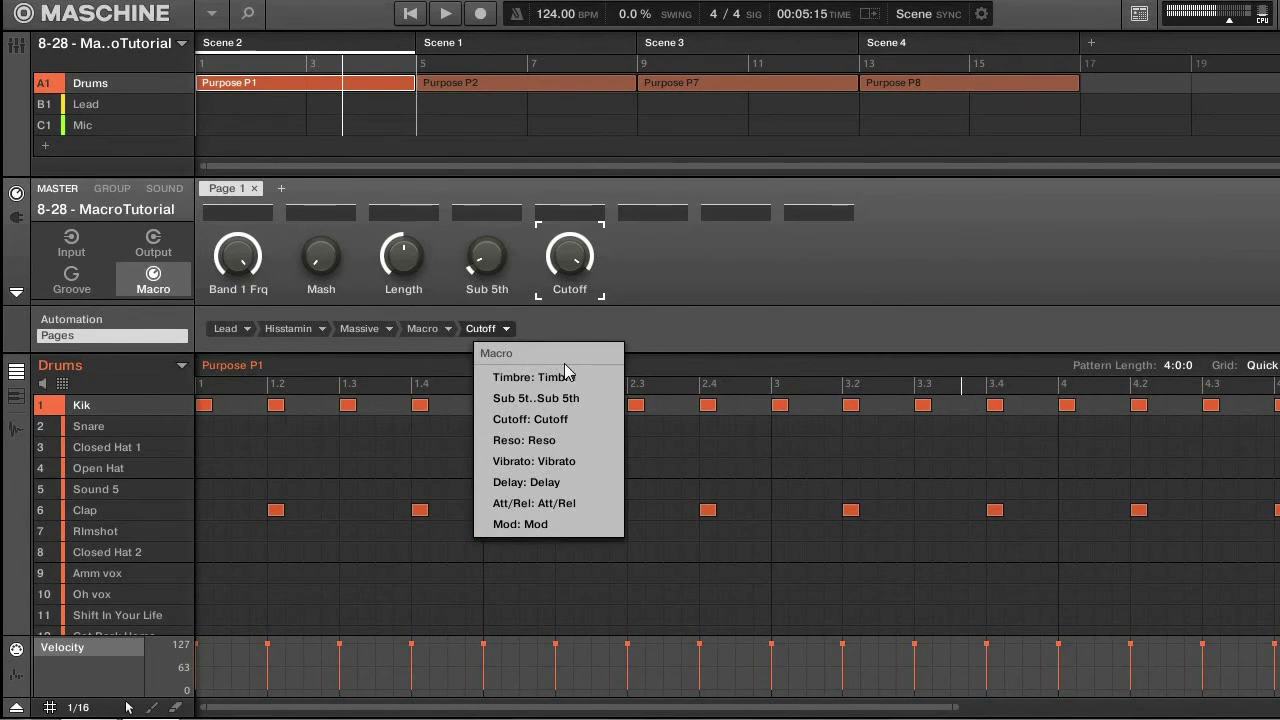
left_click(614, 342)
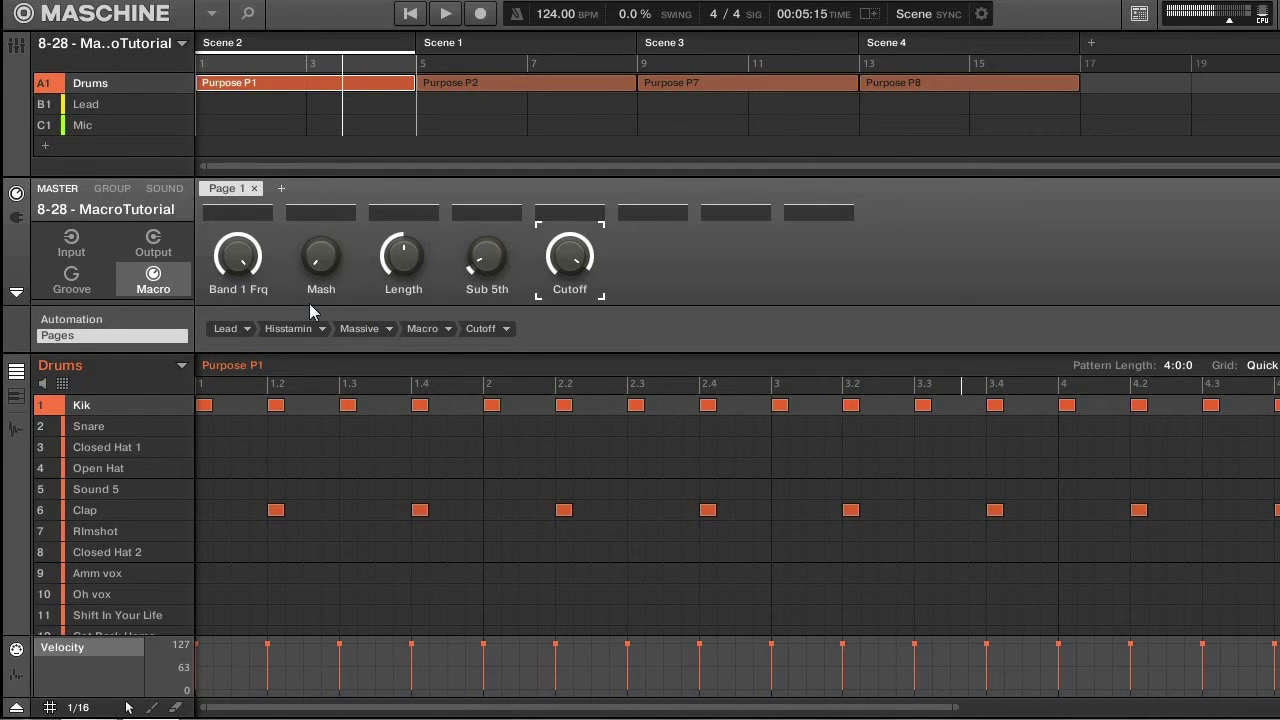
Switch the Macro panel to Automation to reveal Learn buttons for all five macro knobs
left_click(73, 320)
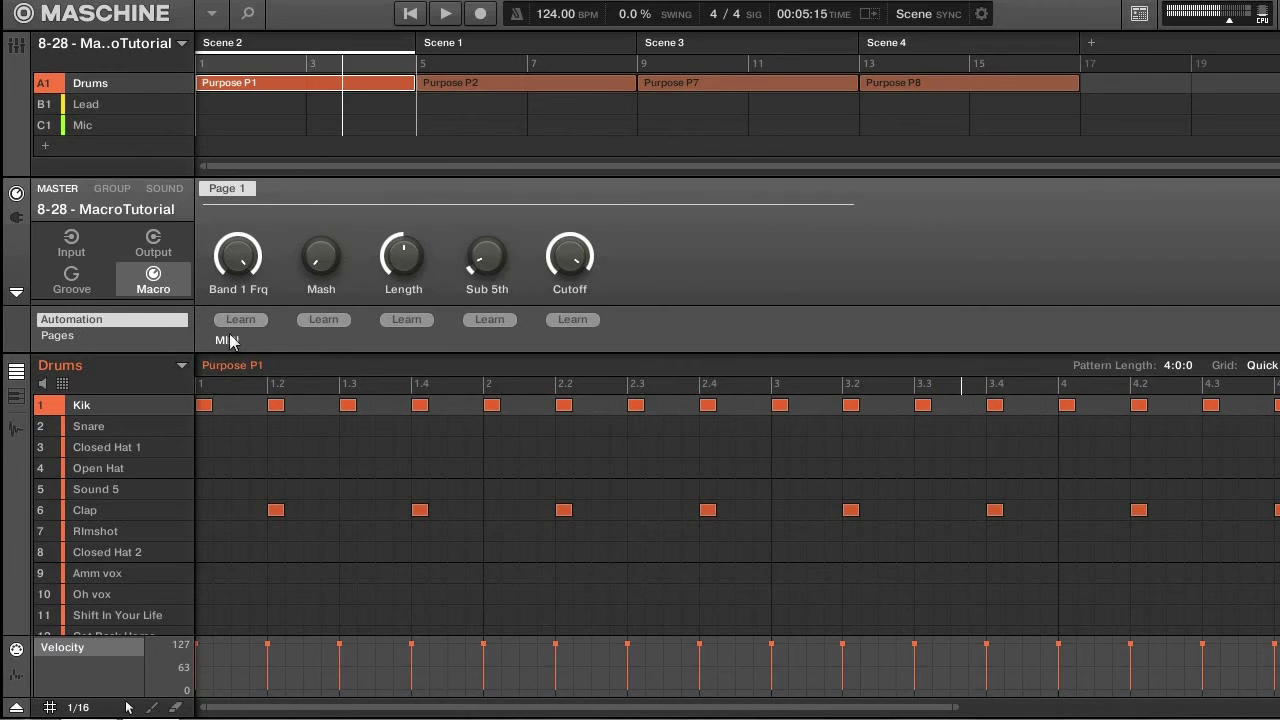